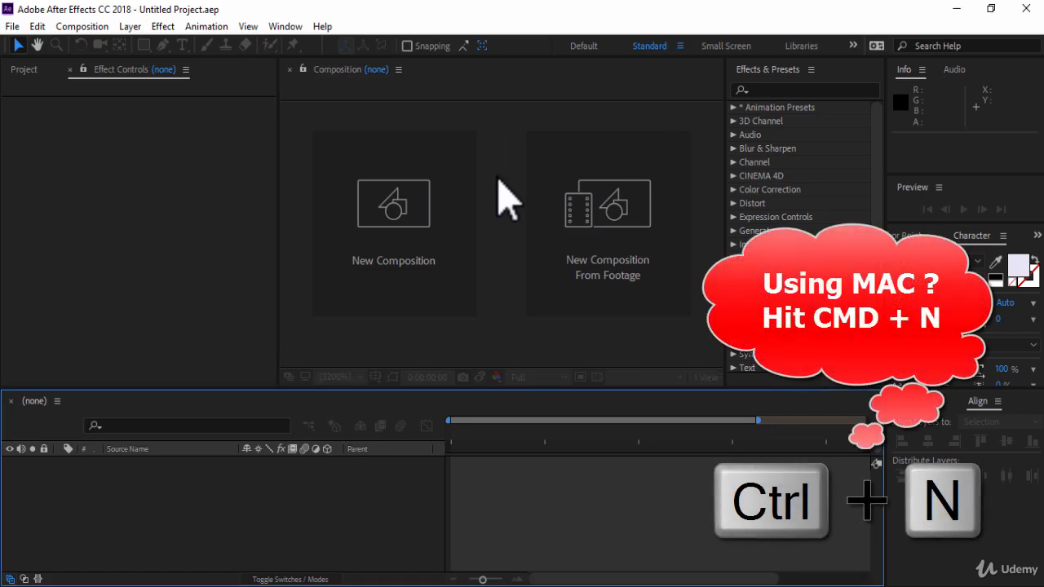
# - Create a new 1920 × 1080 composition with the HDTV 1080 24 preset and a duration of 10 seconds
pyautogui.hotkey('ctrl', 'n')
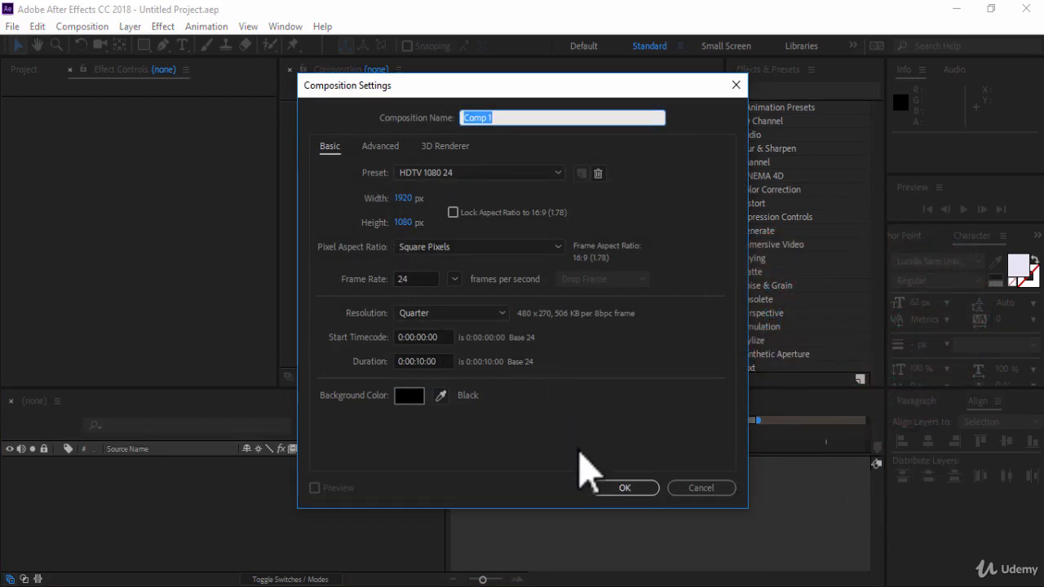
pyautogui.click(622, 493)
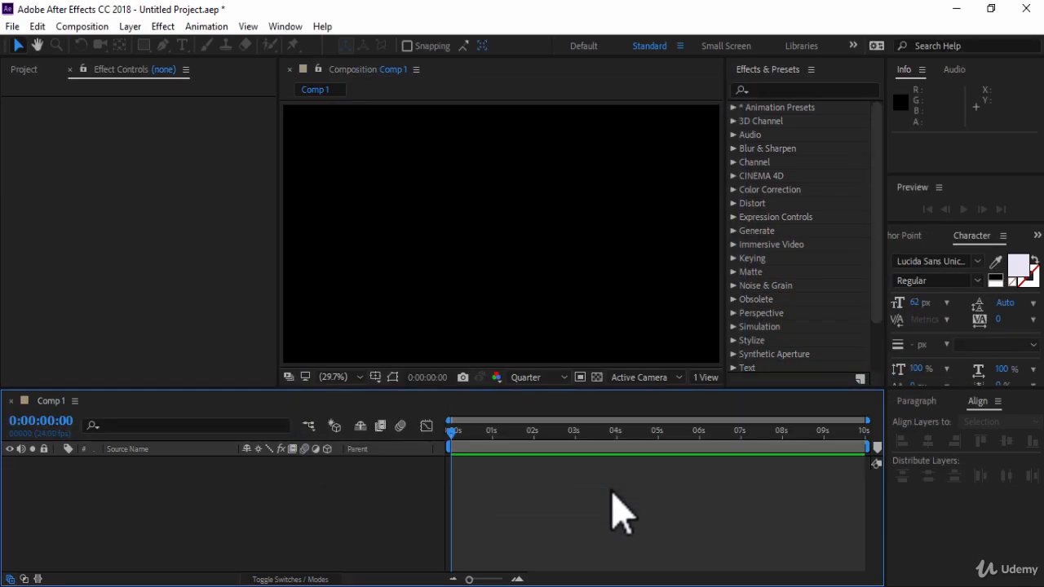
# - Import the Adobe-AfterEffects-icon image into the project and add it to Comp 1 as a layer
pyautogui.click(25, 69)
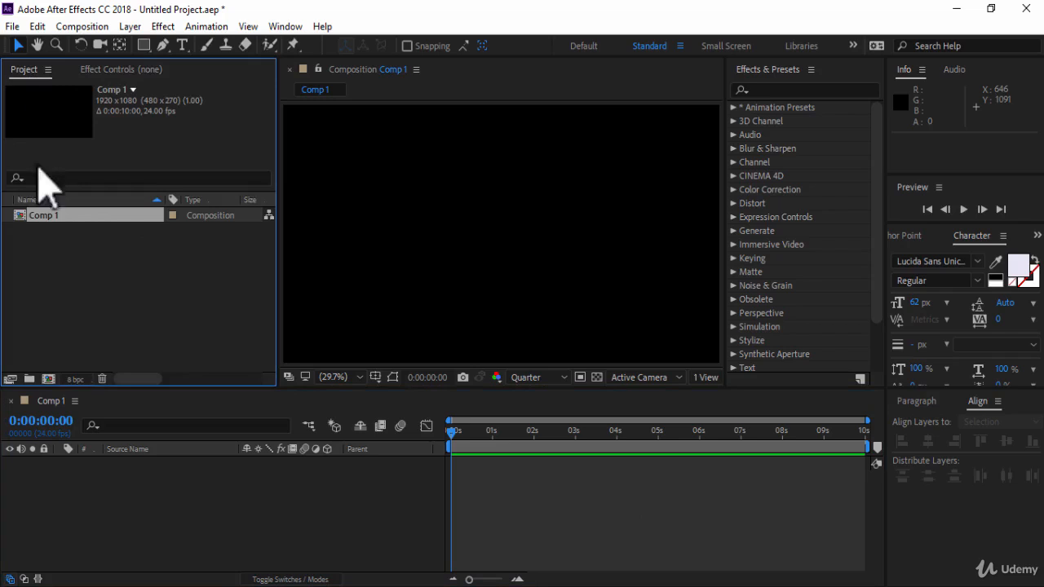
pyautogui.click(137, 273)
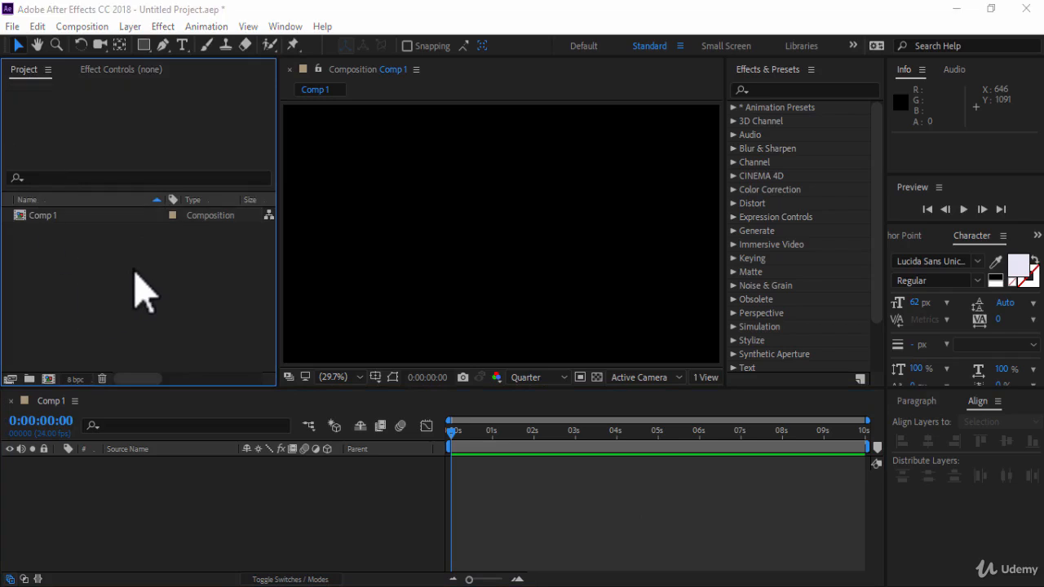
pyautogui.doubleClick(135, 291)
pyautogui.scroll(-5, 364, 212)
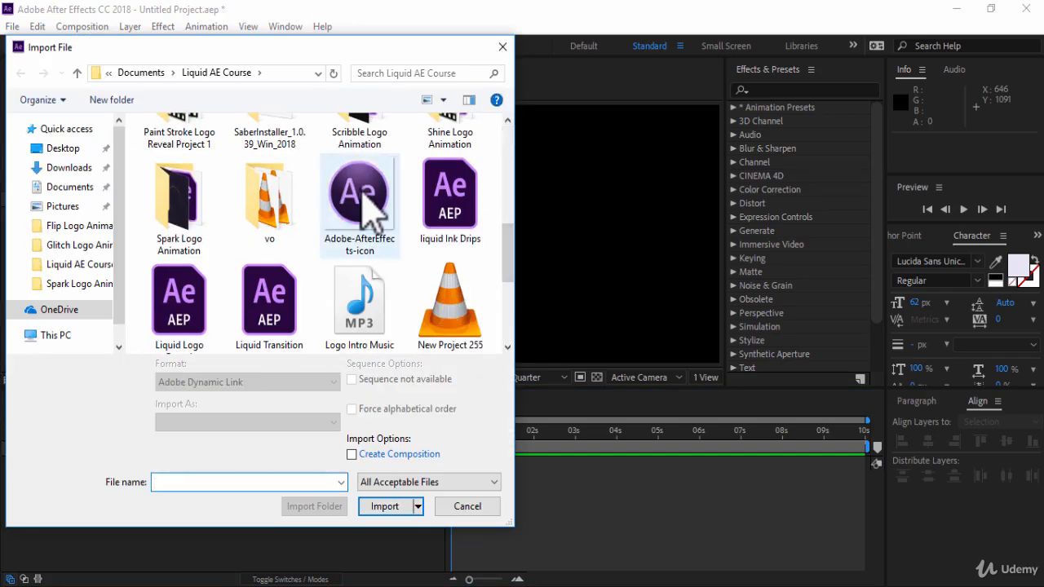
pyautogui.doubleClick(361, 196)
pyautogui.moveTo(90, 214); pyautogui.dragTo(167, 481)
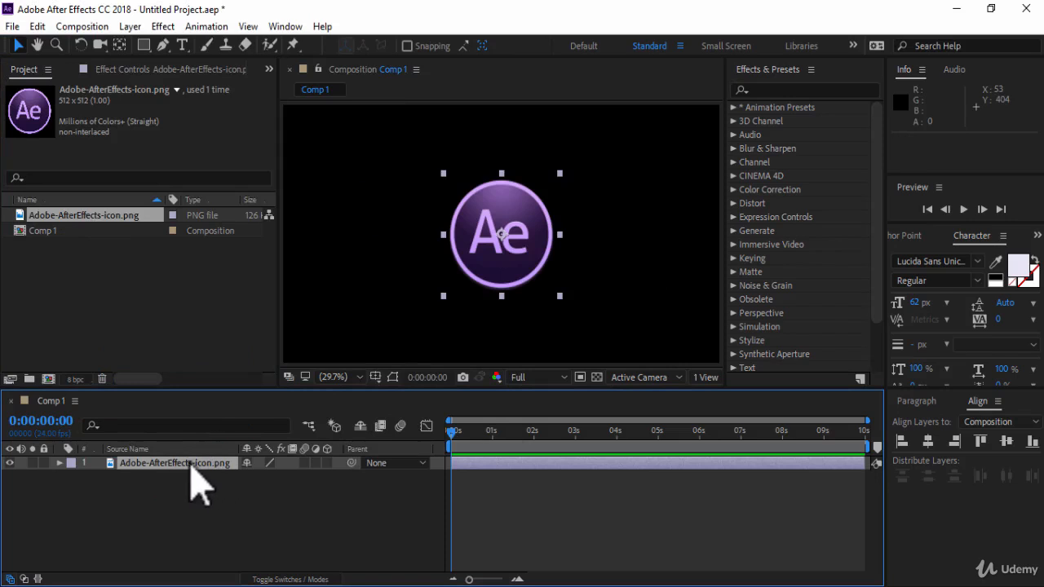
# - Pre-compose the icon layer as Logo, moving all attributes into the new composition
pyautogui.hotkey('ctrl', 'shift', 'c')
pyautogui.write('Logo')
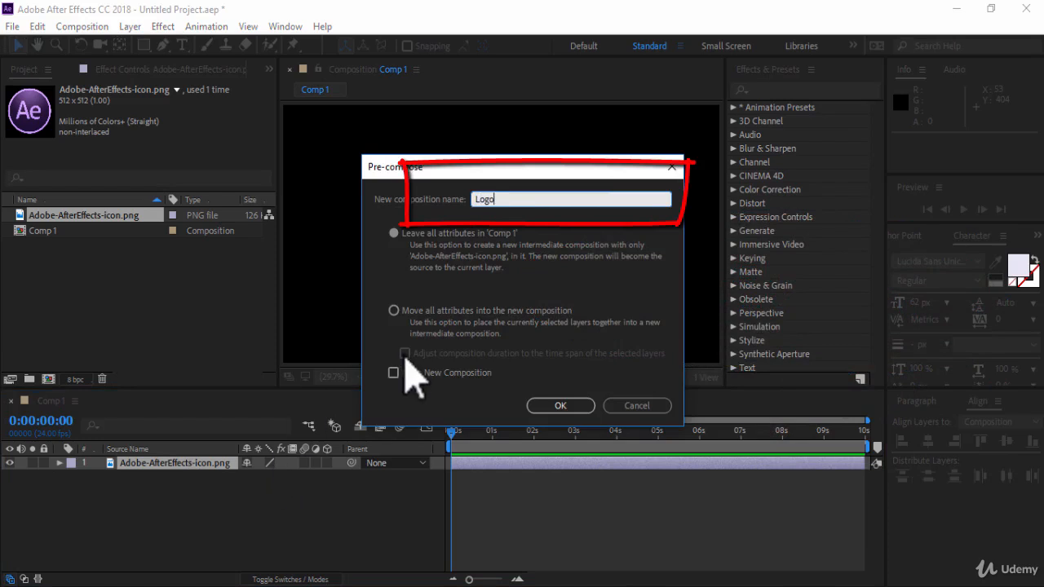
pyautogui.click(394, 311)
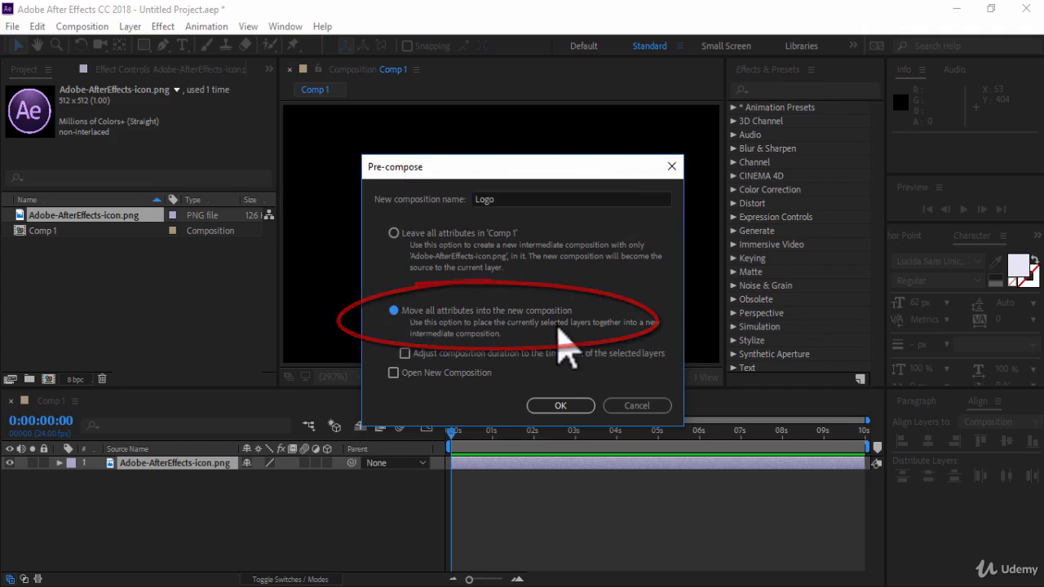
pyautogui.click(570, 407)
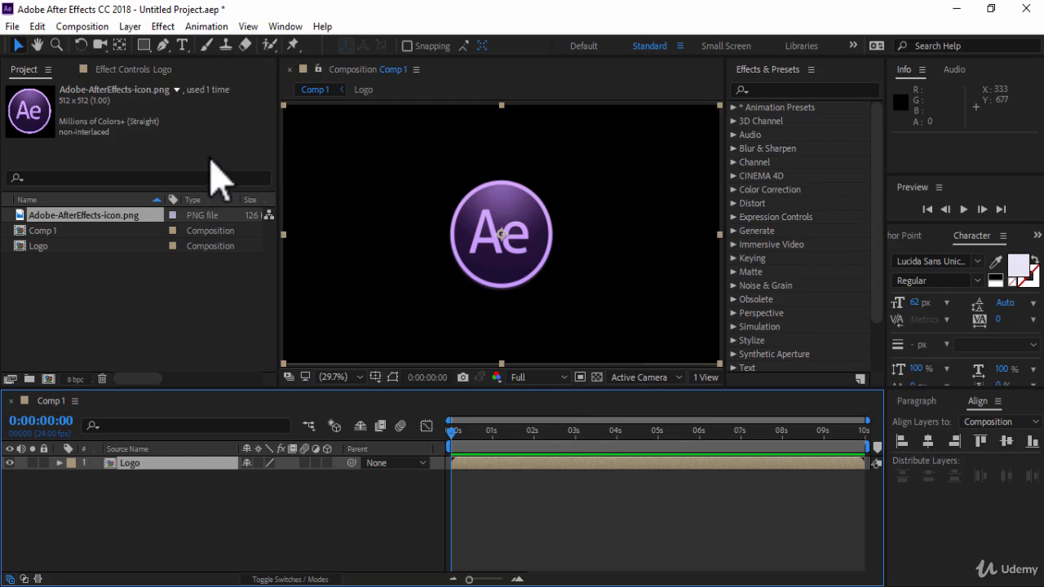
# - Start Auto-trace on the Logo layer for the current frame with the preview enabled
pyautogui.click(132, 29)
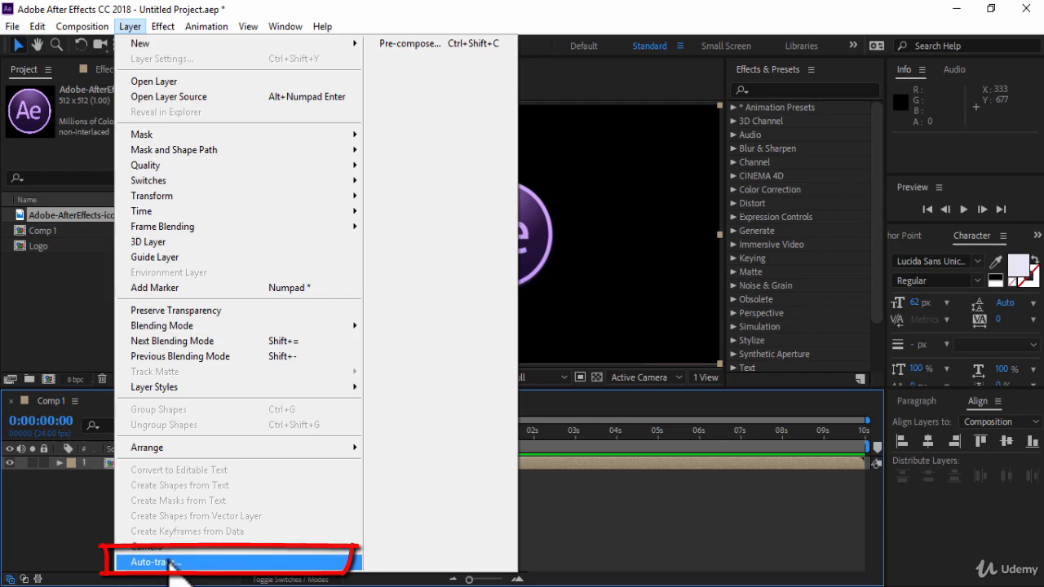
pyautogui.click(202, 564)
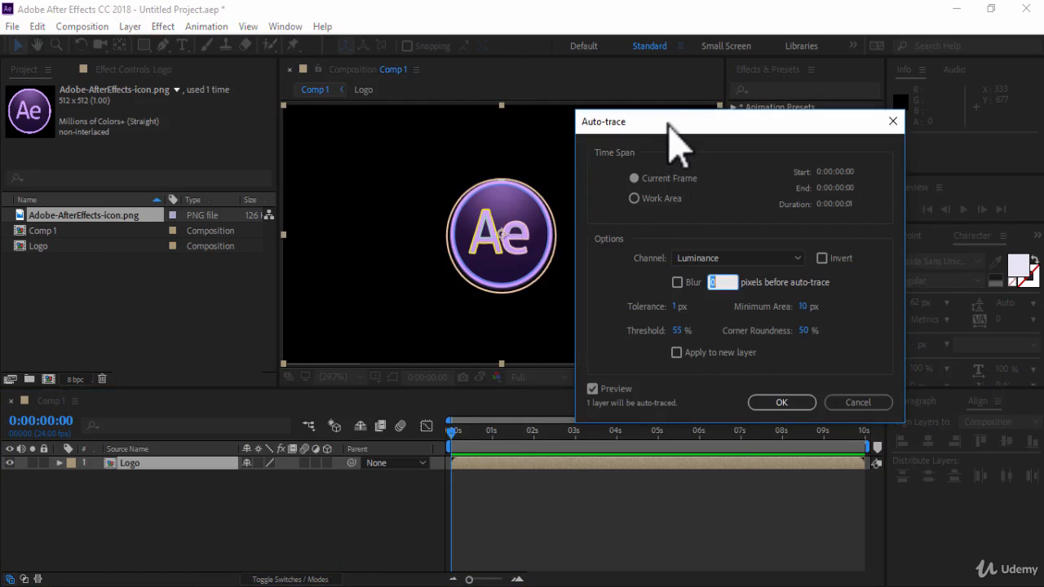
pyautogui.moveTo(673, 132); pyautogui.dragTo(714, 135)
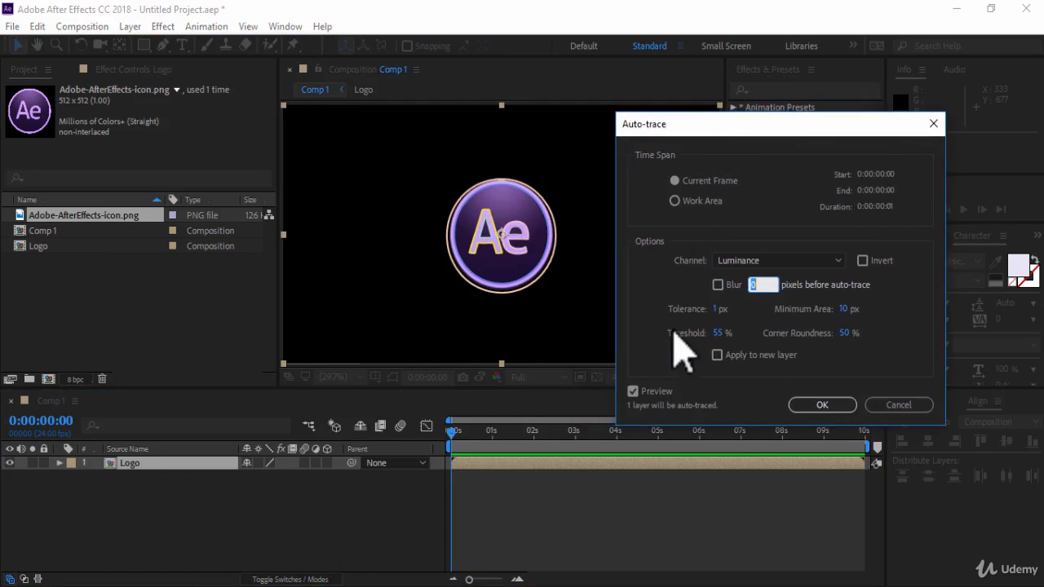
pyautogui.click(633, 392)
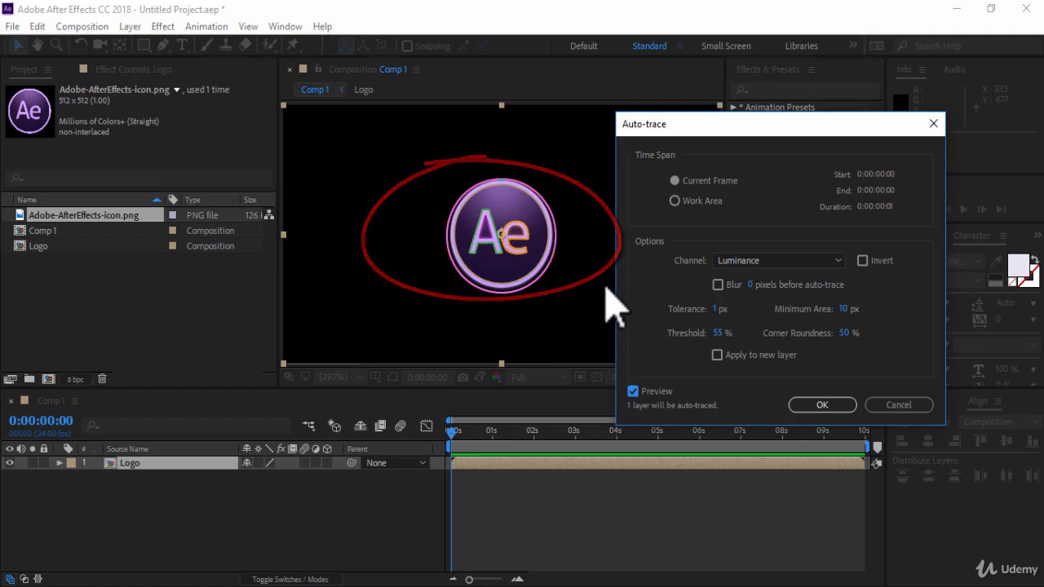
# - Try Alpha and another channel for the auto-trace preview, and return the channel to Luminance
pyautogui.click(790, 260)
pyautogui.click(767, 280)
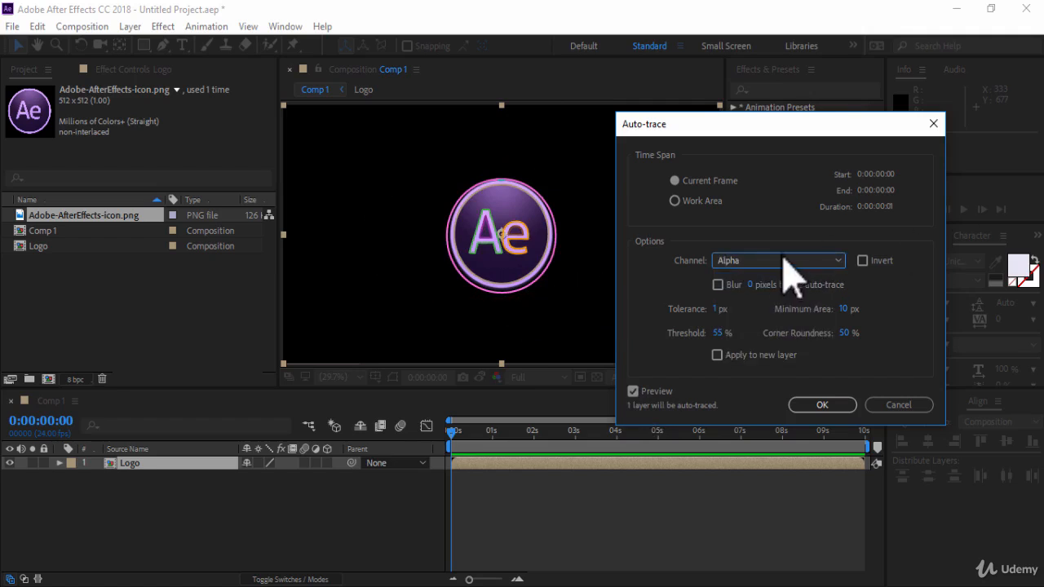
pyautogui.click(783, 259)
pyautogui.click(767, 297)
pyautogui.click(770, 257)
pyautogui.click(761, 350)
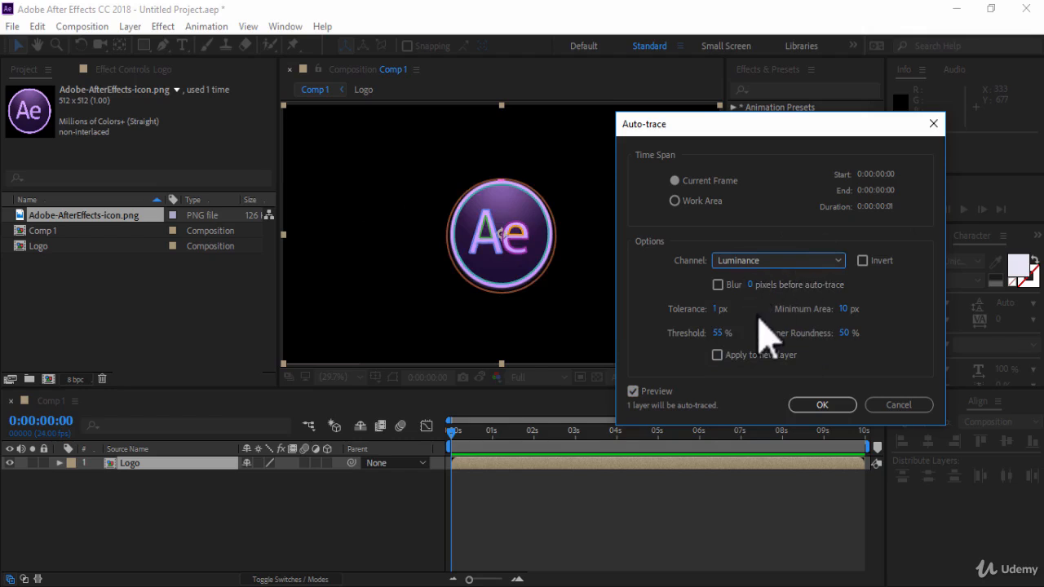
# - Set the auto-trace threshold to 55% and apply the trace to the Logo layer
pyautogui.click(719, 333)
pyautogui.write('55')
pyautogui.click(690, 349)
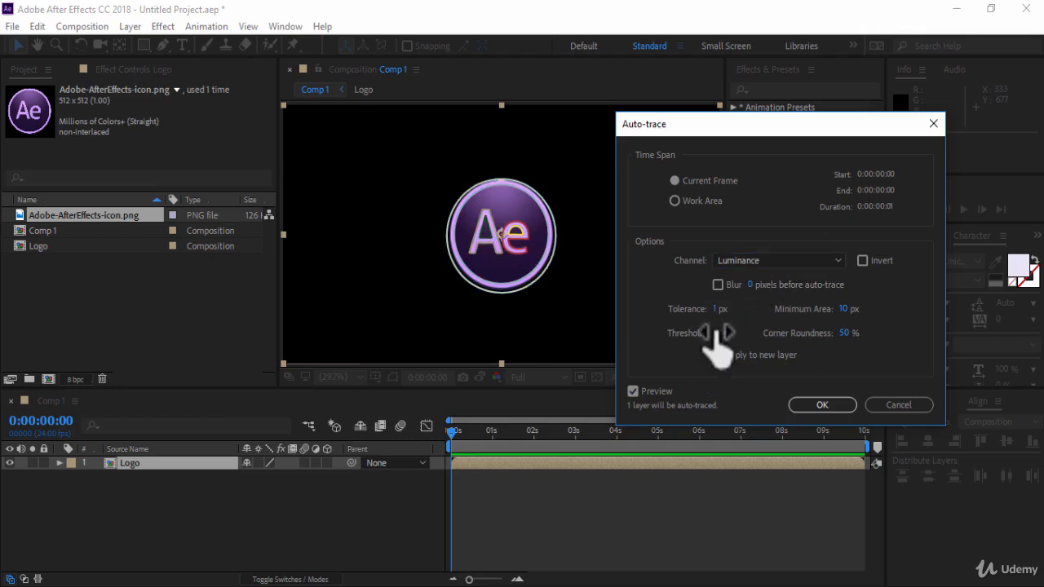
pyautogui.click(719, 333)
pyautogui.click(658, 357)
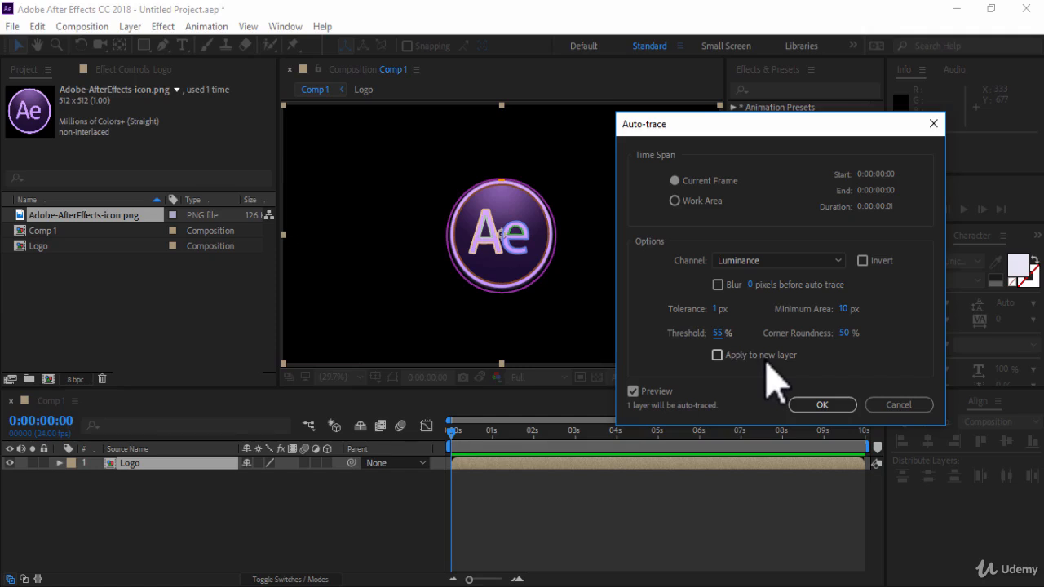
pyautogui.click(822, 405)
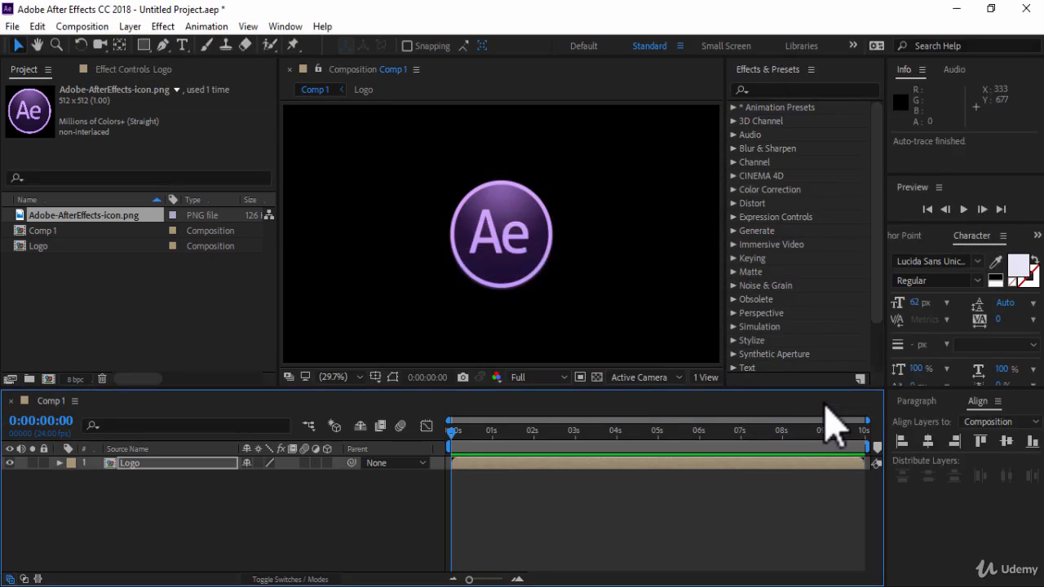
# - Show the traced mask outlines over the logo and hide them again
pyautogui.click(393, 377)
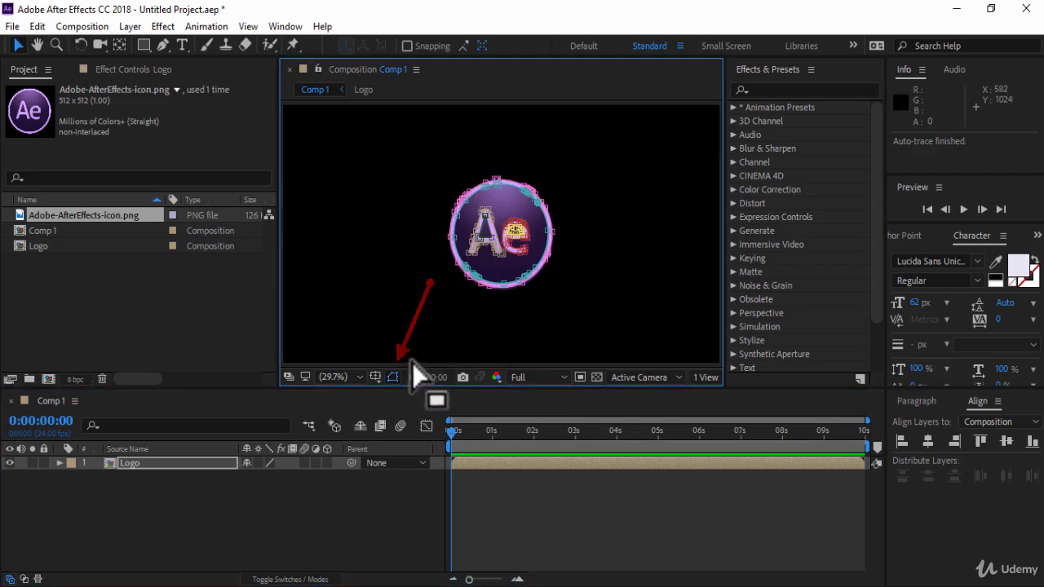
pyautogui.click(393, 379)
pyautogui.click(392, 381)
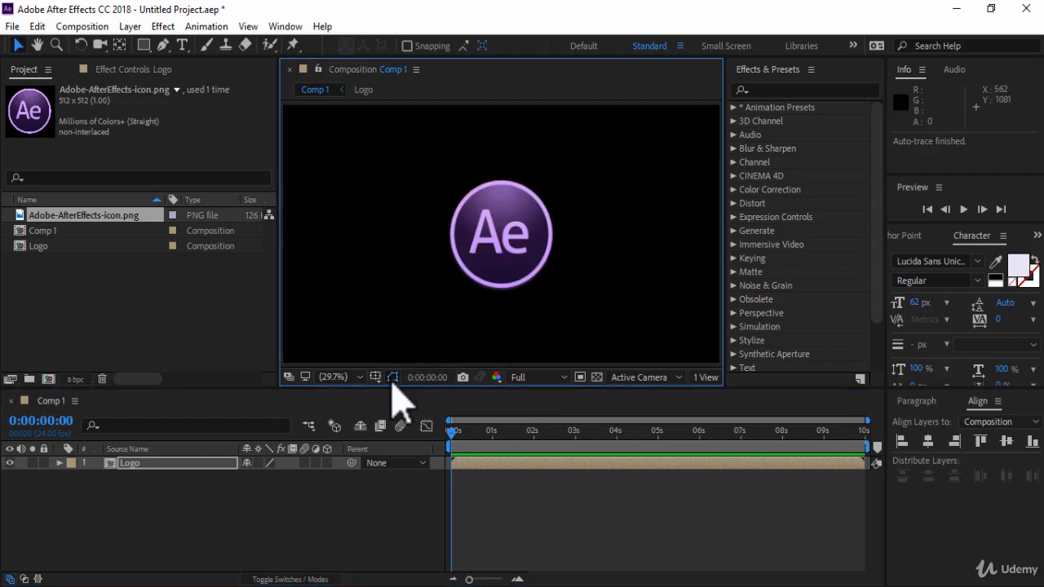
pyautogui.click(393, 381)
# - Search the effects for saber and apply the Saber effect to the Logo layer
pyautogui.click(784, 88)
pyautogui.write('saber')
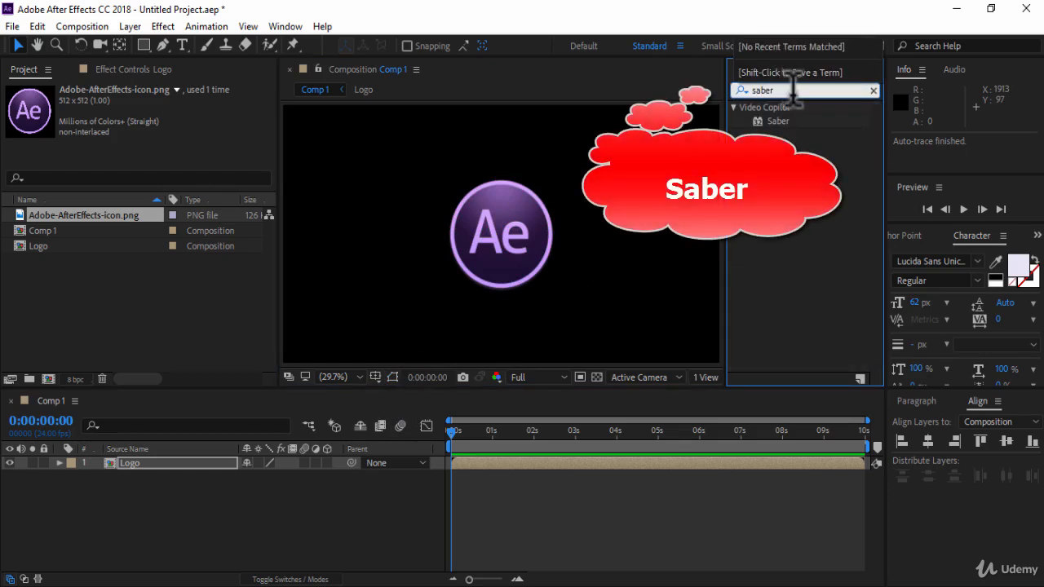
pyautogui.click(791, 124)
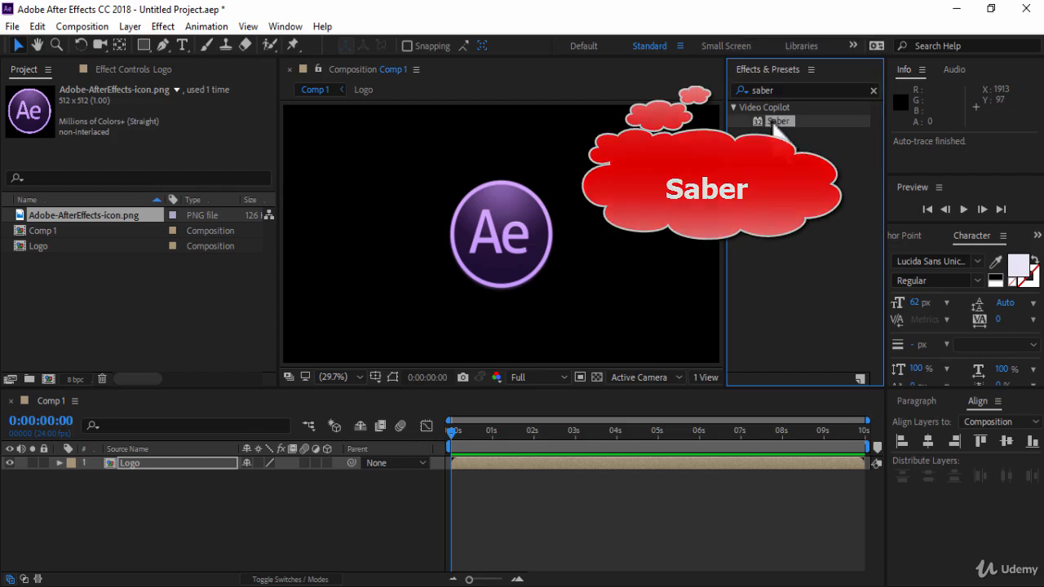
pyautogui.moveTo(779, 128); pyautogui.dragTo(545, 468)
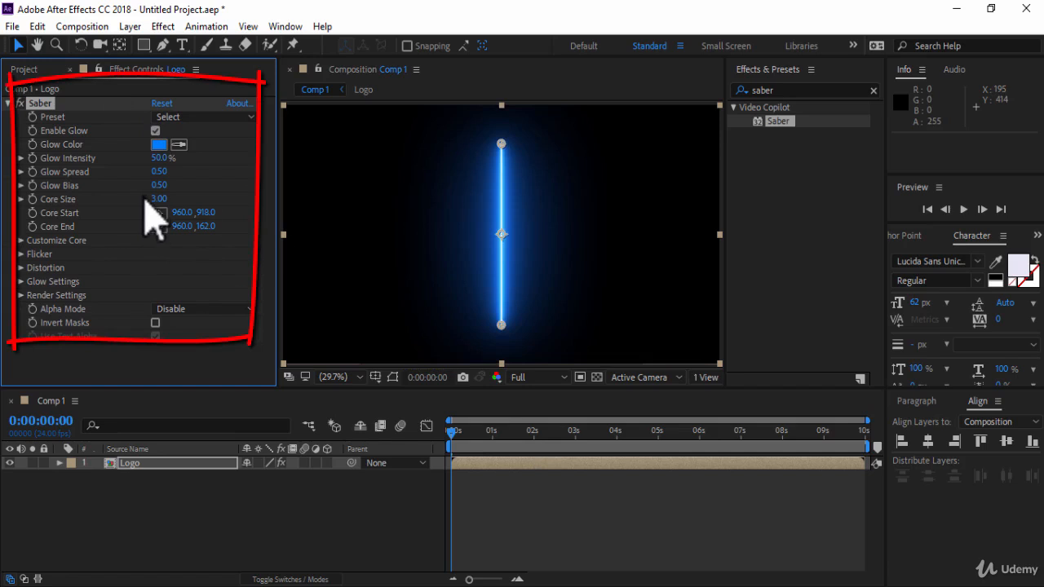
# - Set the Saber effect's core type to Layer Masks in its core customization
pyautogui.click(21, 241)
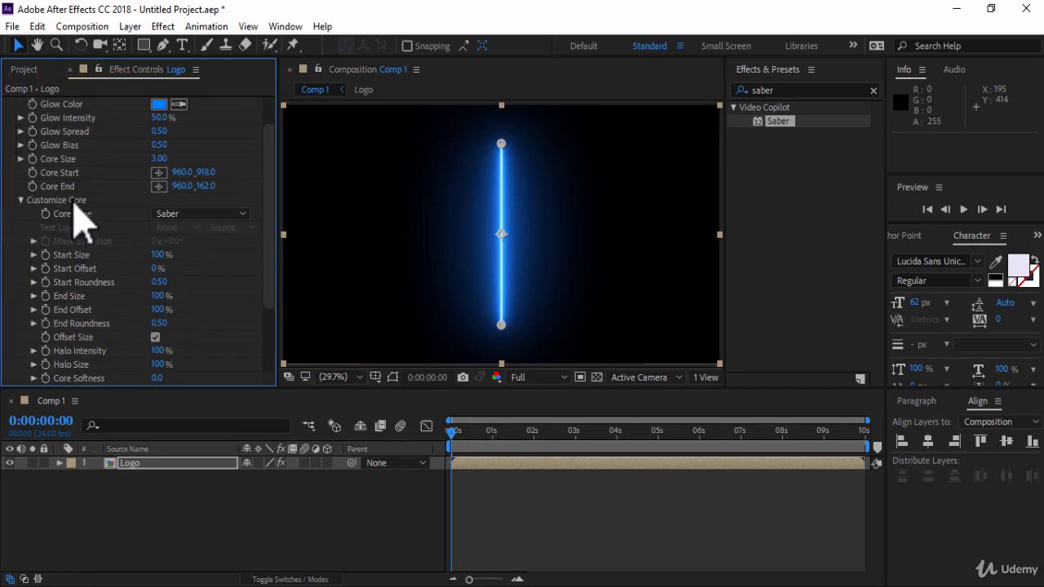
pyautogui.click(190, 213)
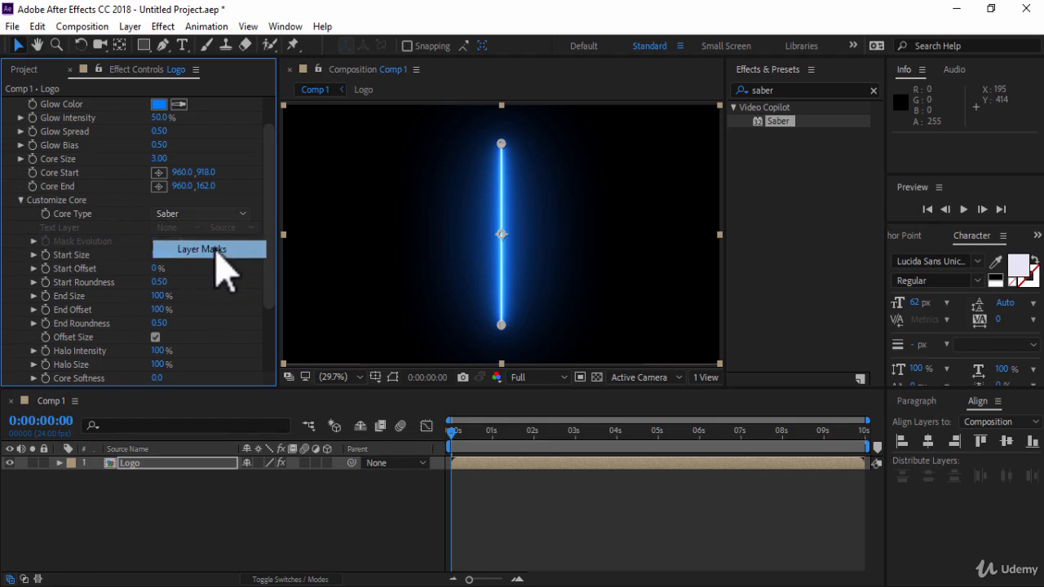
pyautogui.click(219, 249)
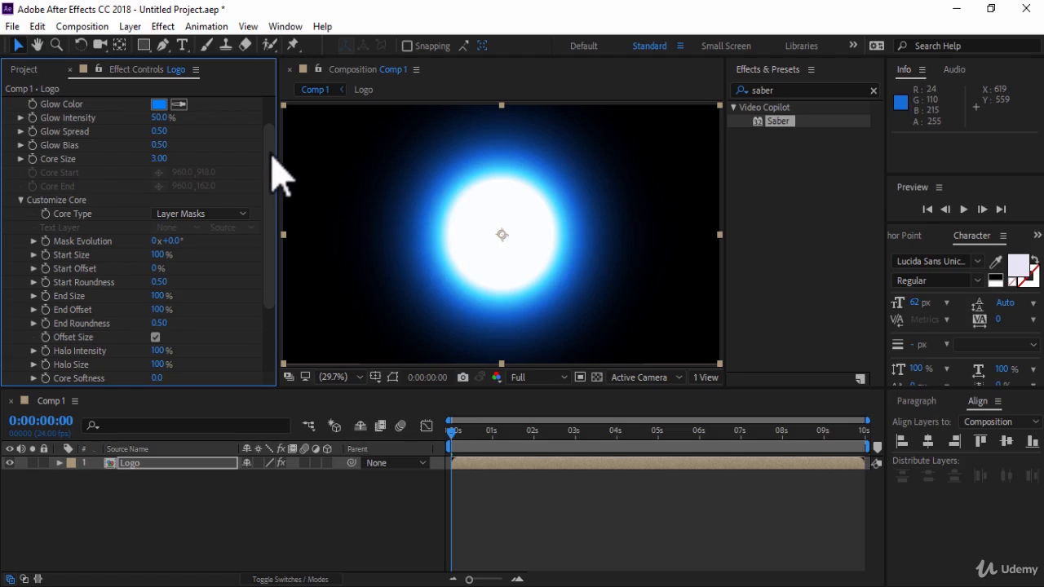
# - Apply the Arc Reactor preset to the Saber effect
pyautogui.moveTo(270, 153); pyautogui.dragTo(282, 89)
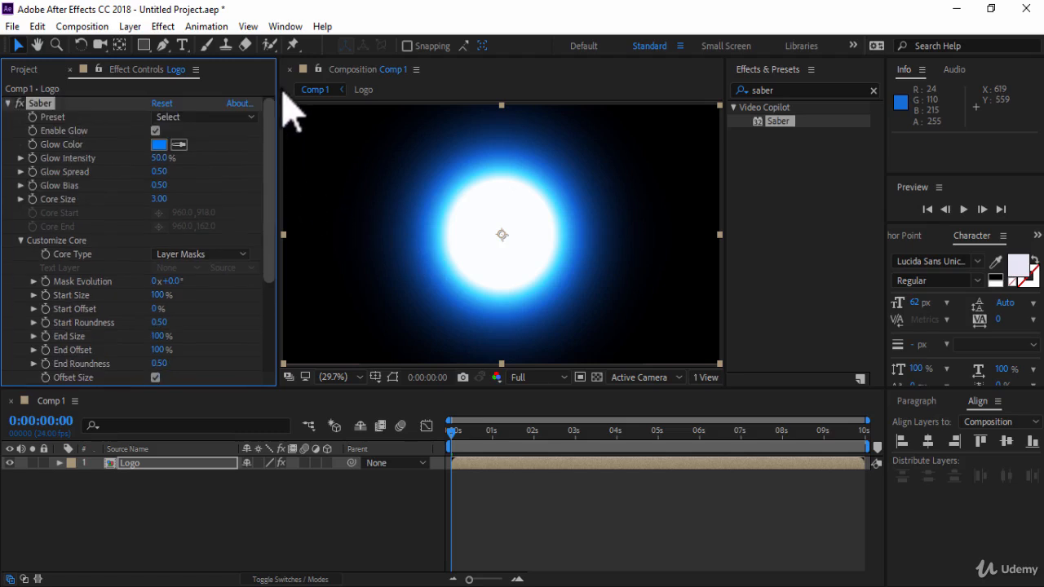
pyautogui.click(219, 118)
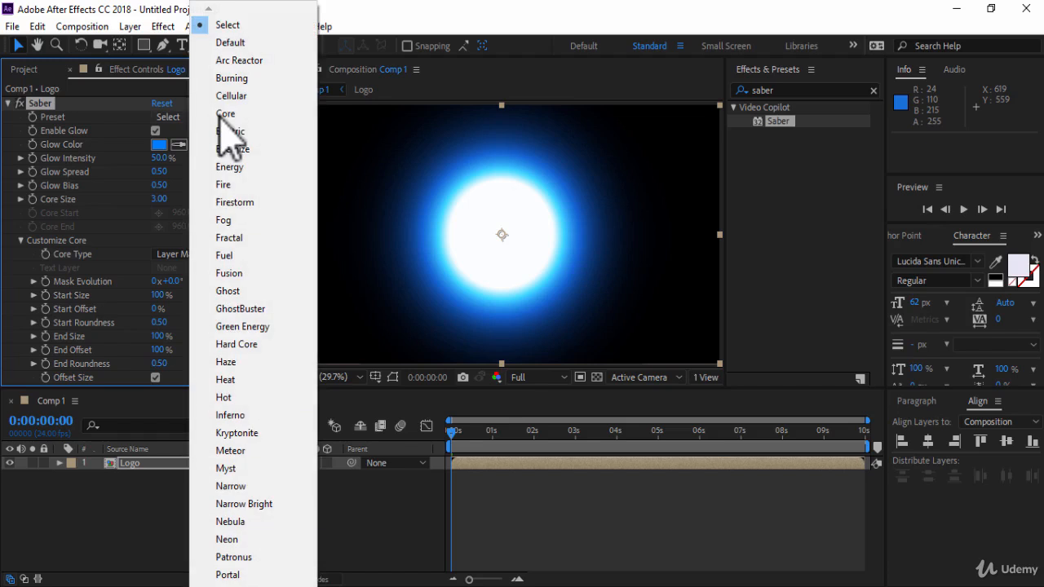
pyautogui.click(260, 61)
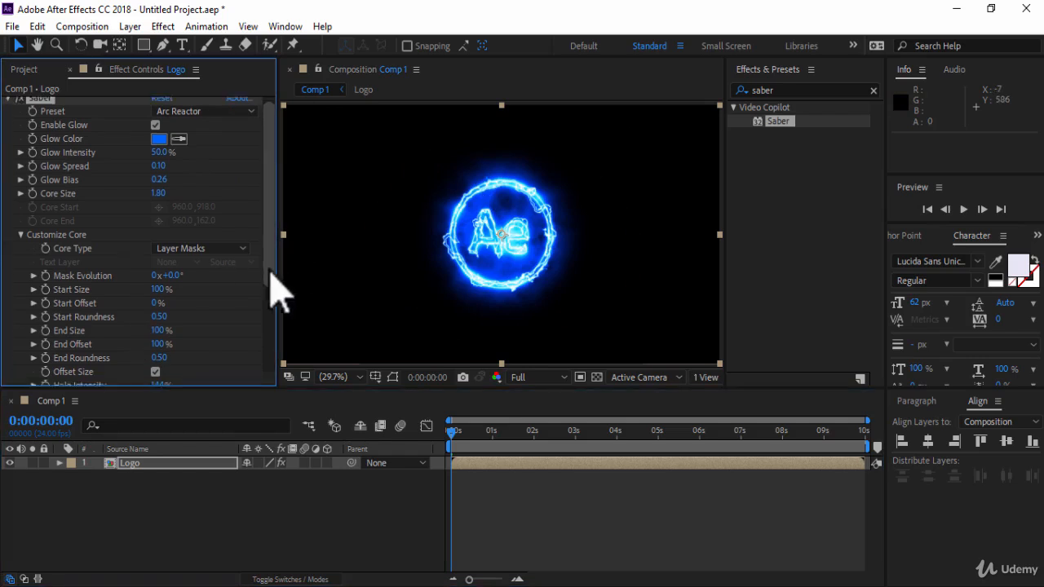
# - Keyframe Saber's End Offset at 0% at the composition's start and about 50% at 2 seconds
pyautogui.scroll(-4, 159, 196)
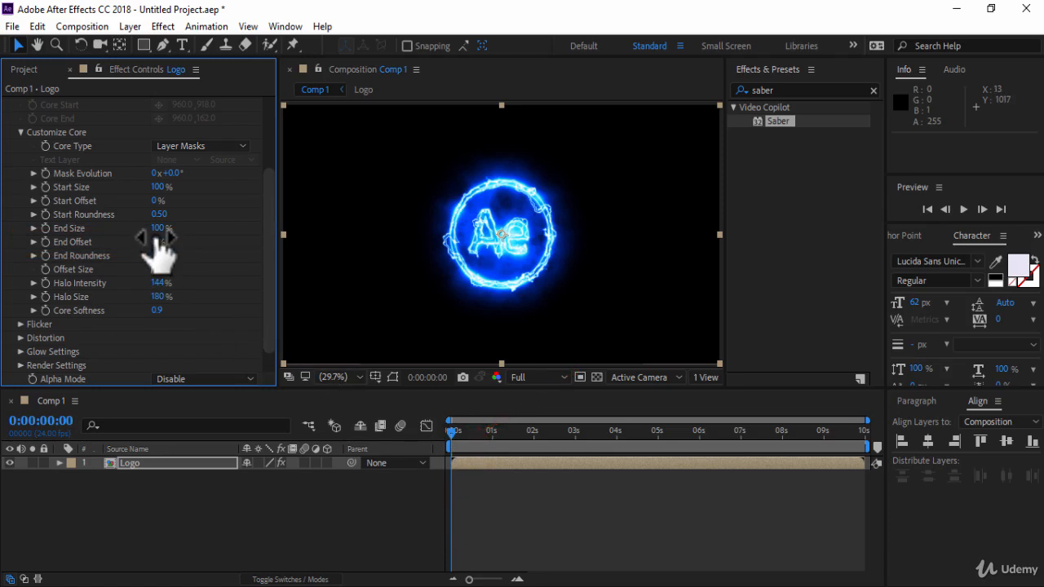
pyautogui.moveTo(156, 242); pyautogui.dragTo(163, 241)
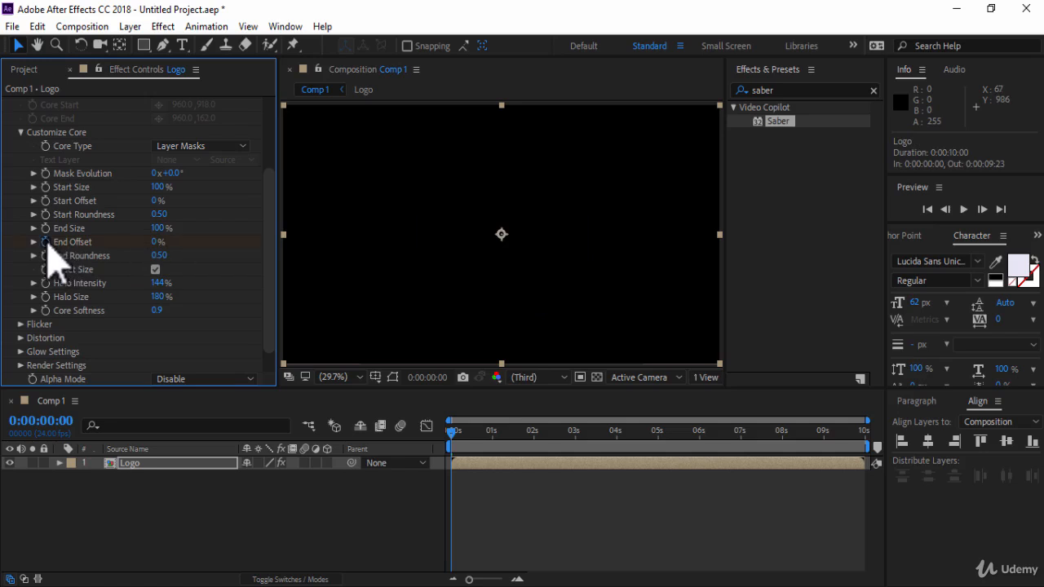
pyautogui.click(534, 433)
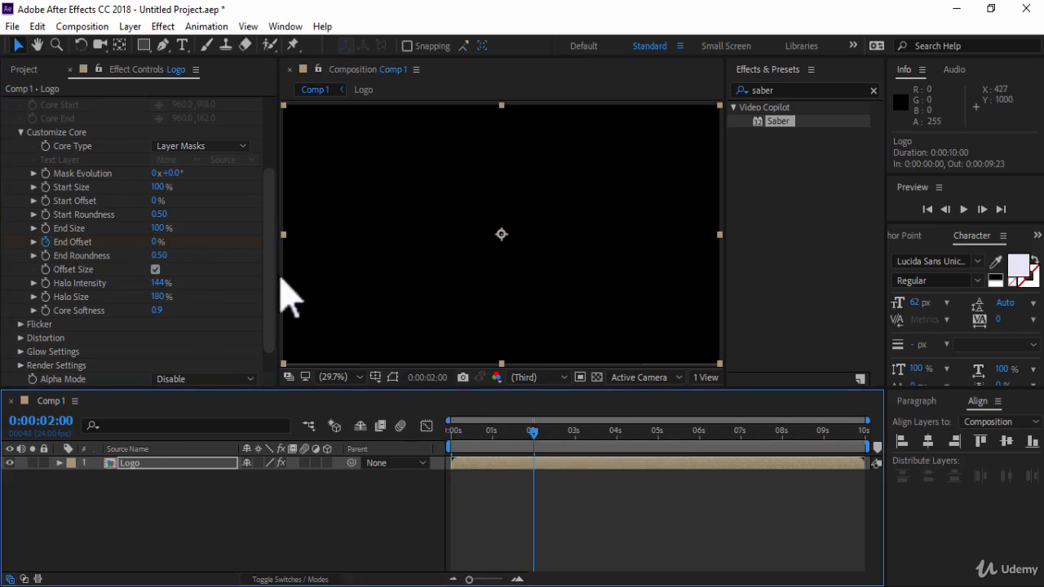
pyautogui.click(157, 242)
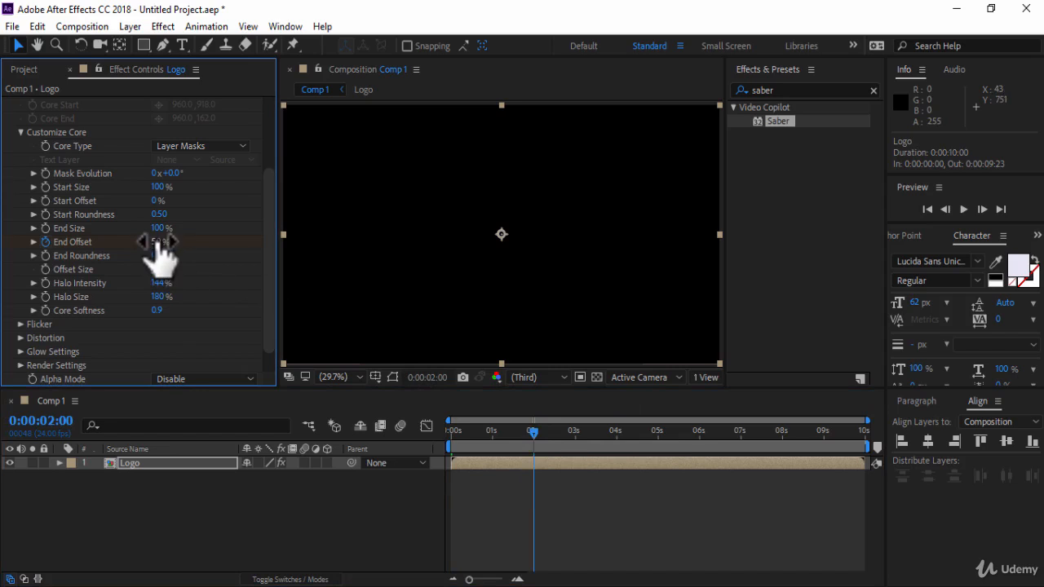
# - Reveal the Logo layer's keyframed properties in the timeline and collapse Mask 1 to Mask 6 to reach Saber's End Offset keyframes
pyautogui.moveTo(534, 433); pyautogui.dragTo(520, 469)
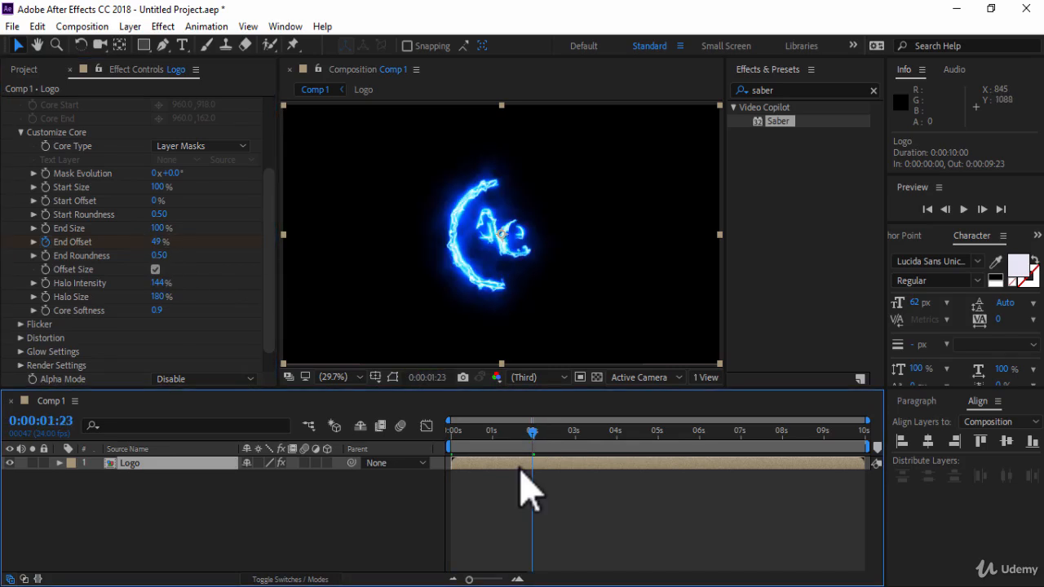
pyautogui.press('u')
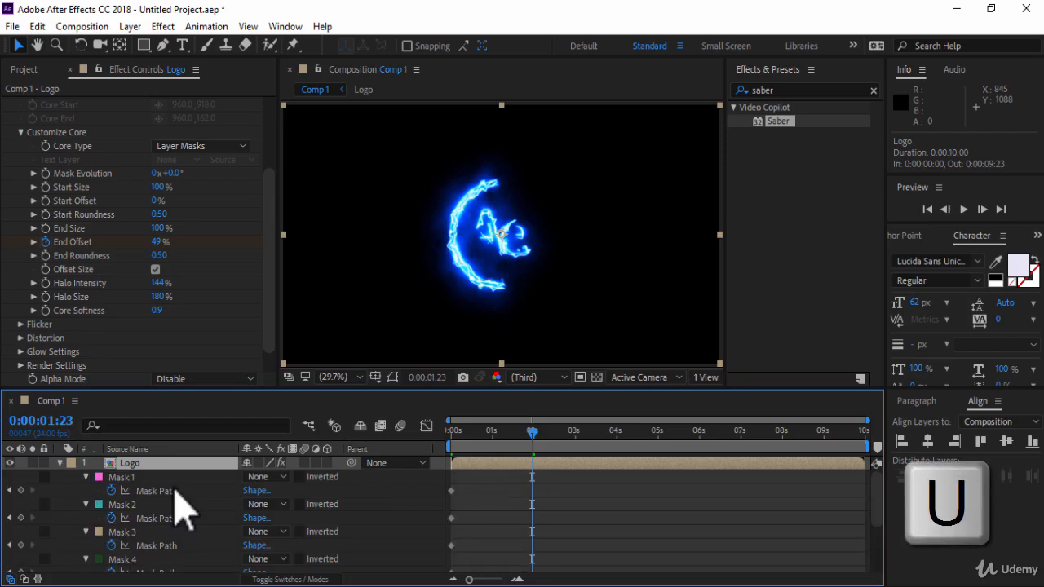
pyautogui.click(85, 477)
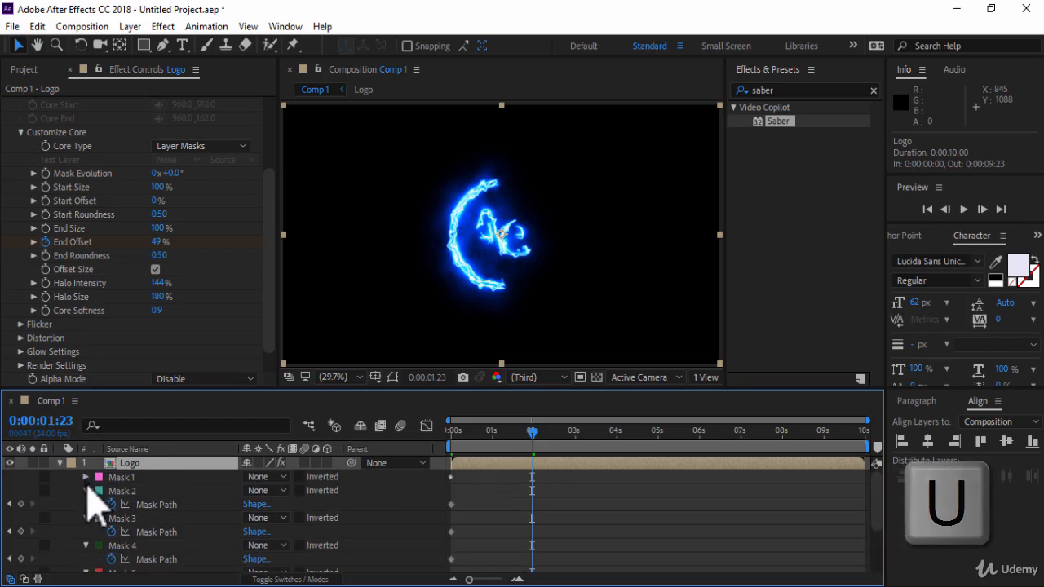
pyautogui.click(85, 490)
pyautogui.click(85, 504)
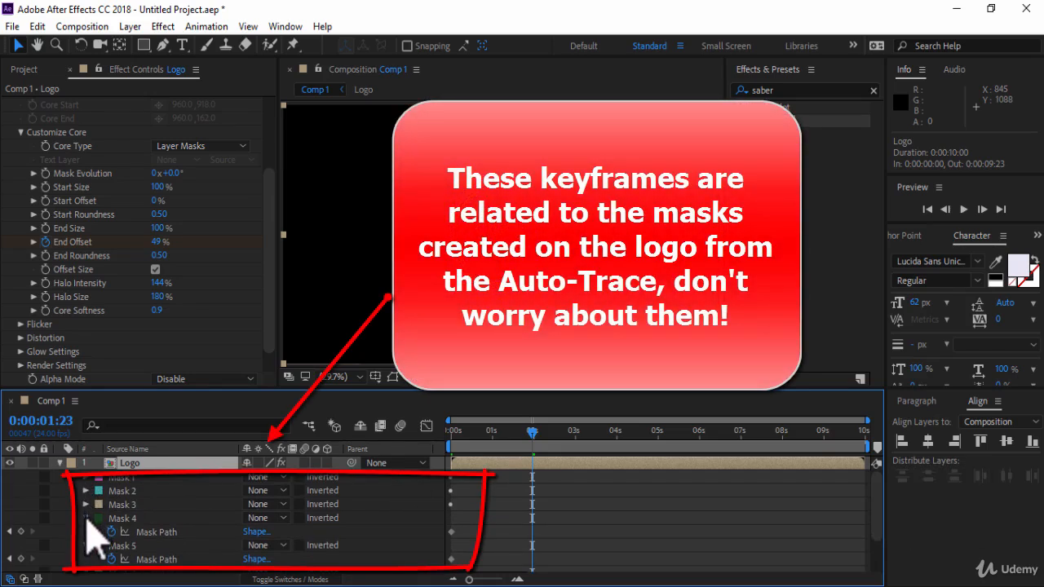
pyautogui.click(85, 517)
pyautogui.click(85, 531)
pyautogui.click(86, 545)
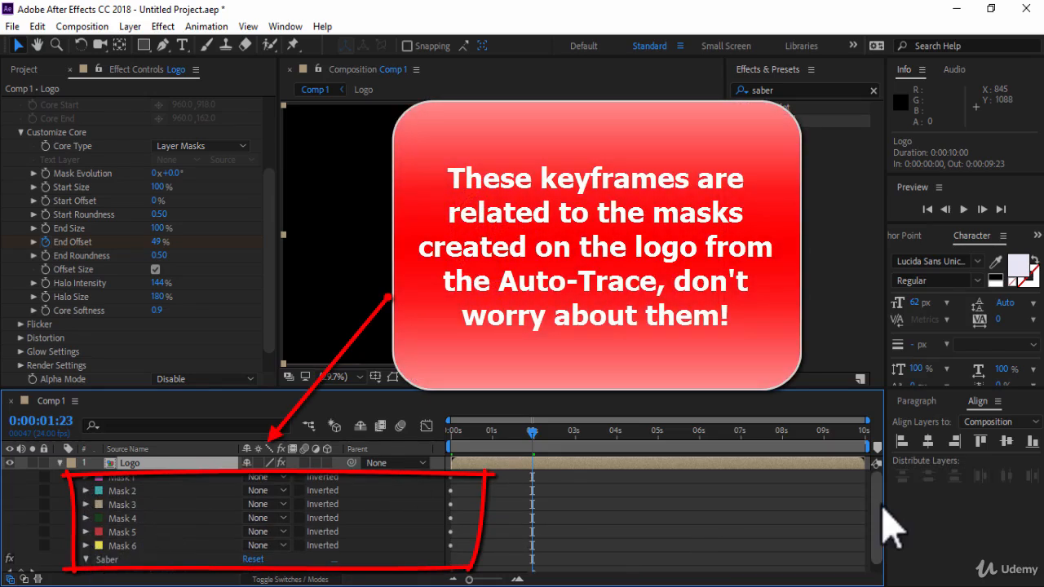
pyautogui.moveTo(877, 506); pyautogui.dragTo(876, 547)
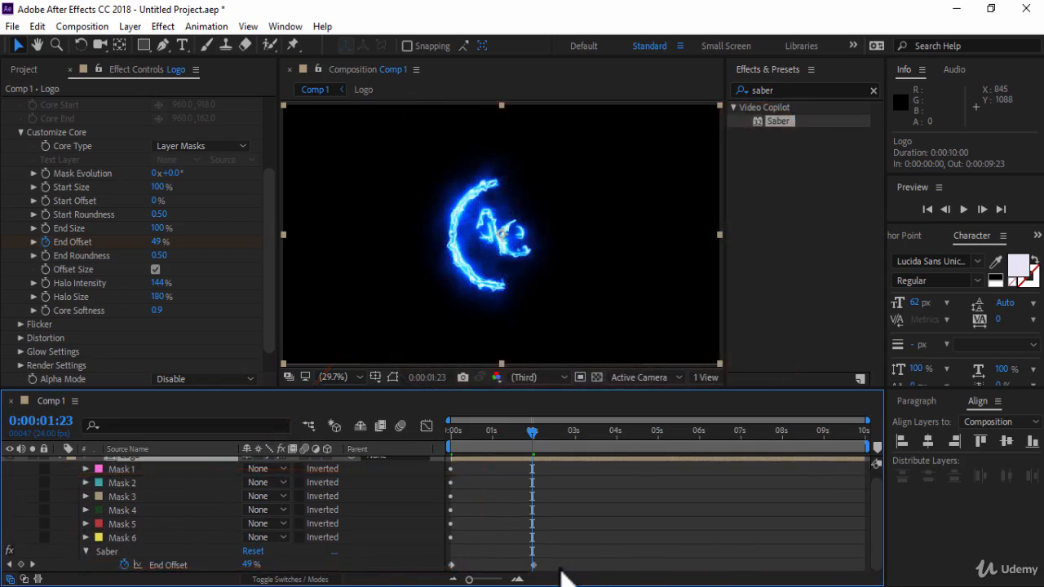
# - Apply Easy Ease to both End Offset keyframes and collapse the Logo layer's properties
pyautogui.moveTo(560, 563); pyautogui.dragTo(453, 570)
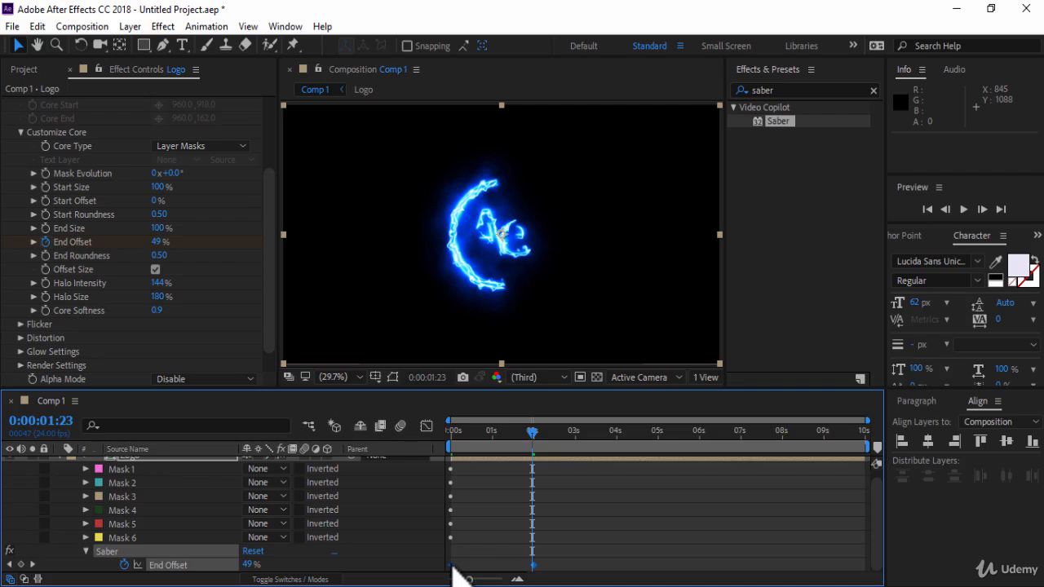
pyautogui.press('F9')
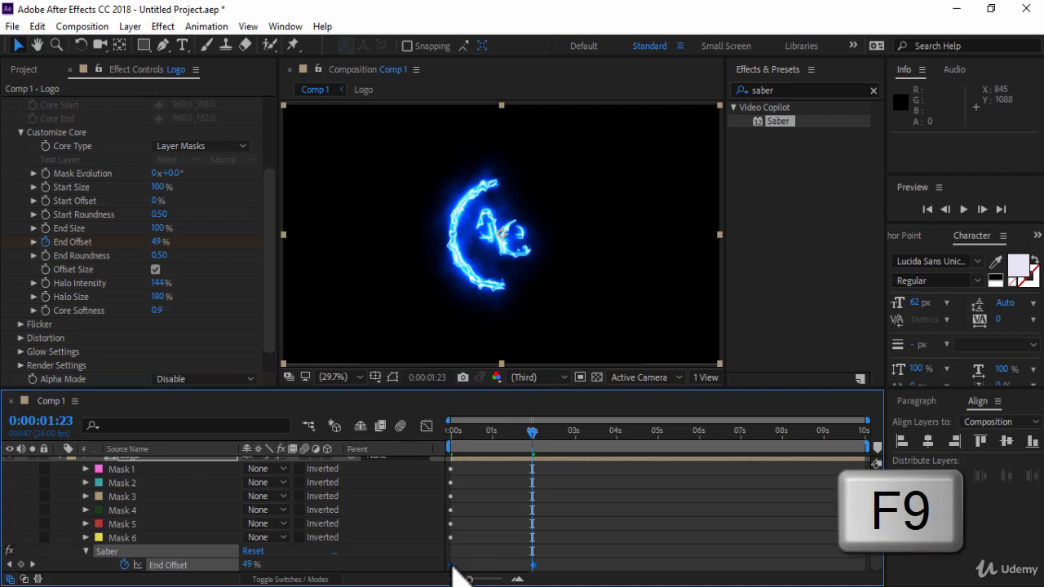
pyautogui.rightClick(455, 569)
pyautogui.moveTo(489, 553)
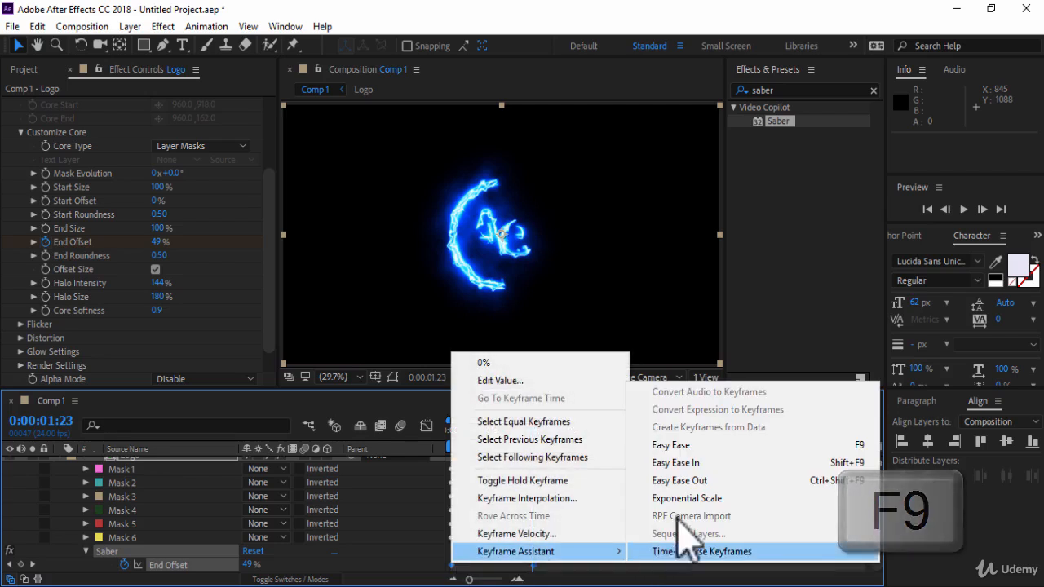
pyautogui.click(674, 448)
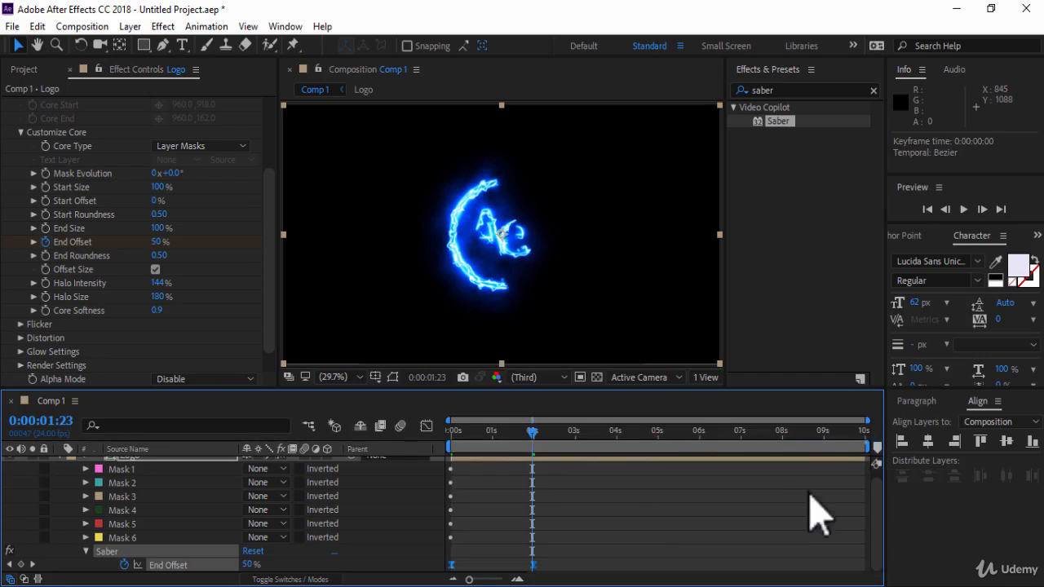
pyautogui.scroll(2, 879, 477)
pyautogui.click(59, 462)
# - End the work area just past 2 seconds and preview the reveal animation
pyautogui.click(539, 431)
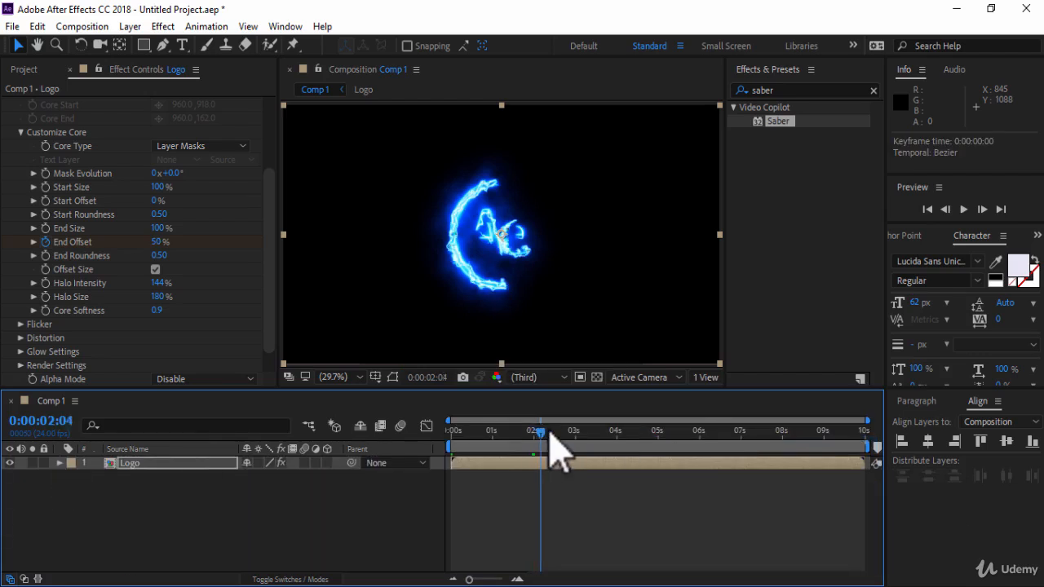
pyautogui.click(963, 209)
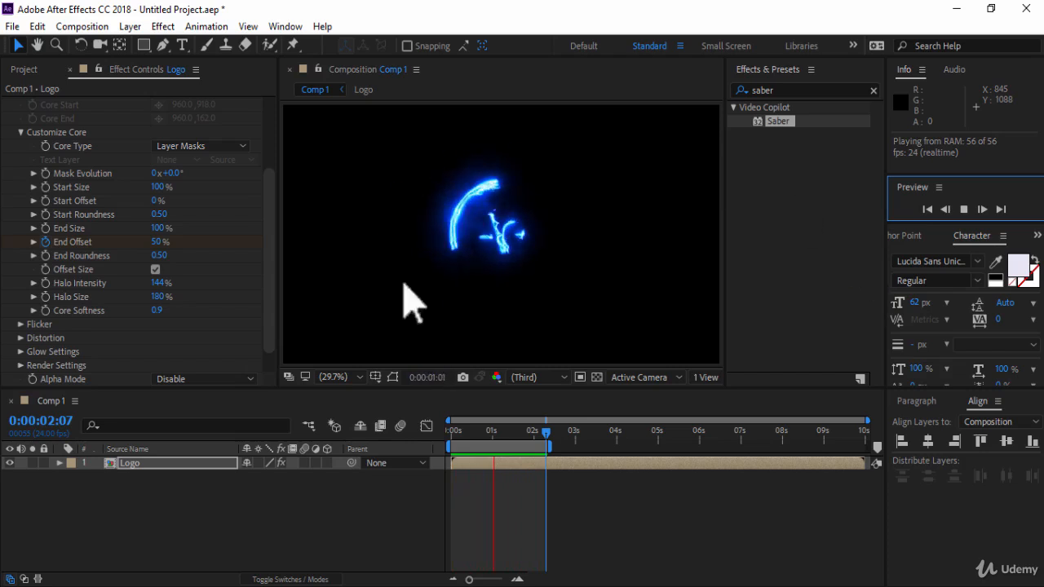
pyautogui.click(689, 290)
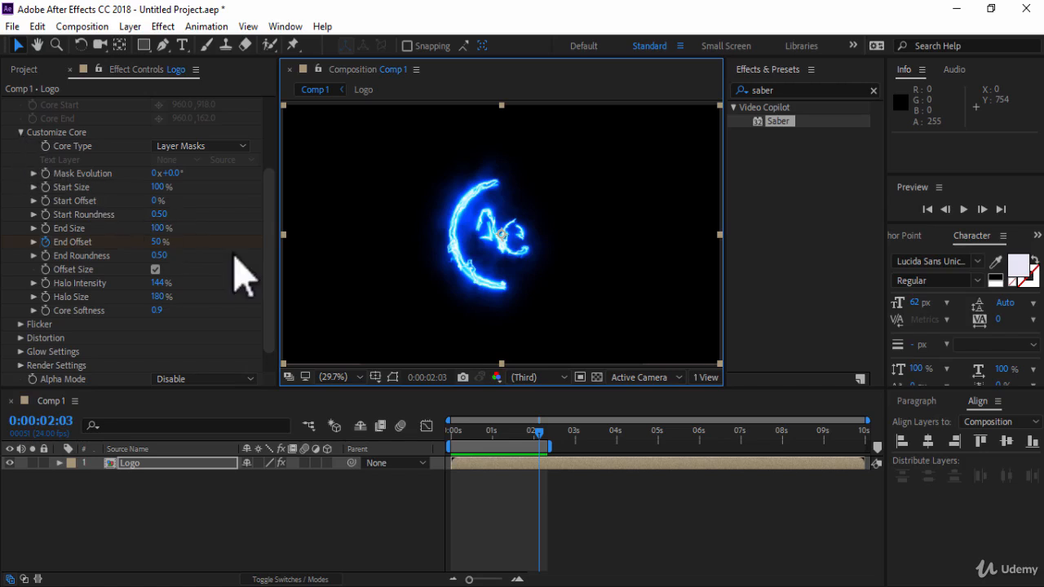
# - Set Composite Settings to Transparent in Saber's render settings
pyautogui.moveTo(265, 246); pyautogui.dragTo(268, 326)
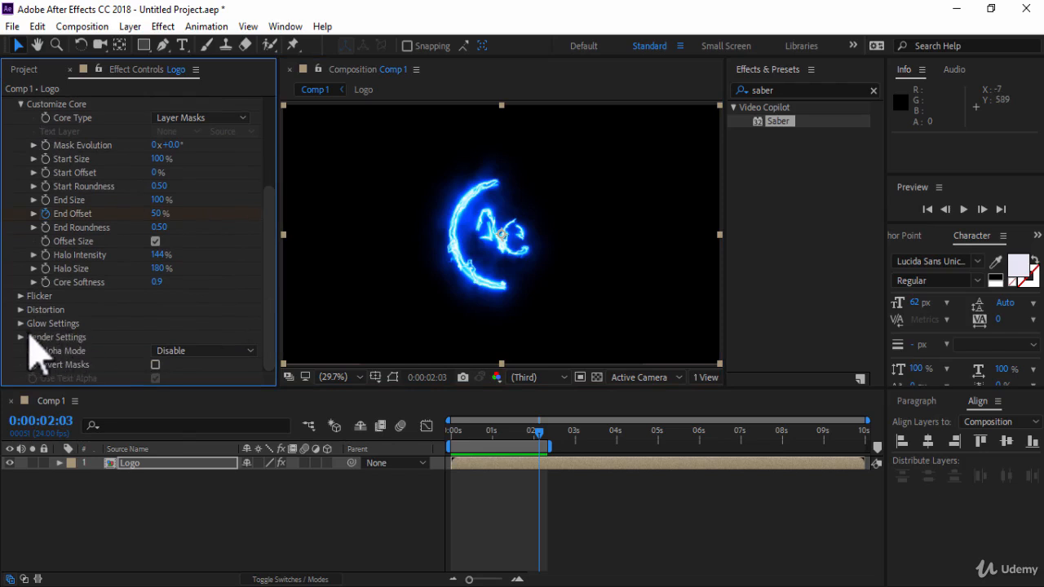
pyautogui.click(20, 337)
pyautogui.moveTo(269, 363); pyautogui.dragTo(263, 396)
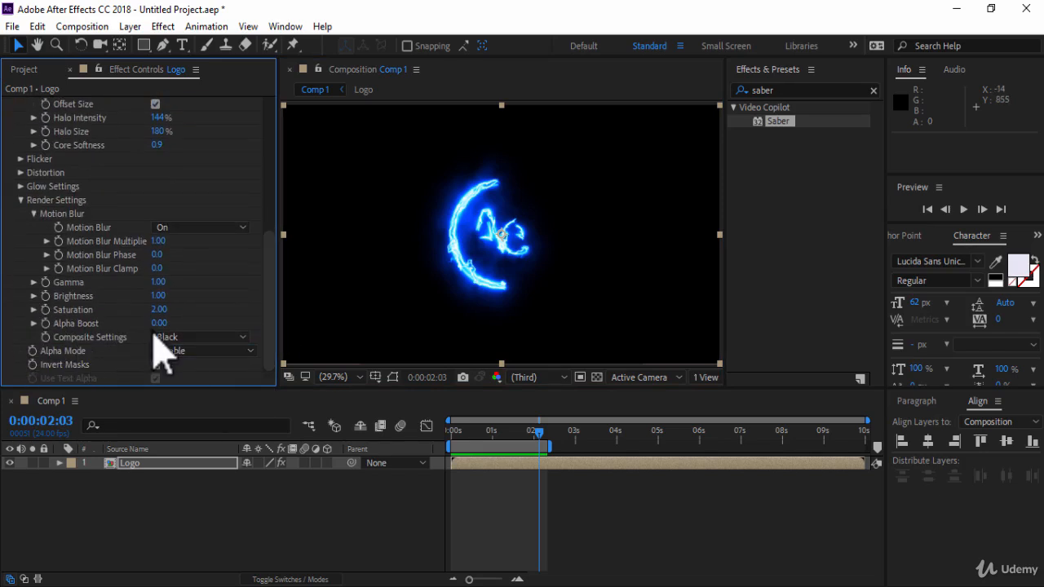
pyautogui.click(191, 337)
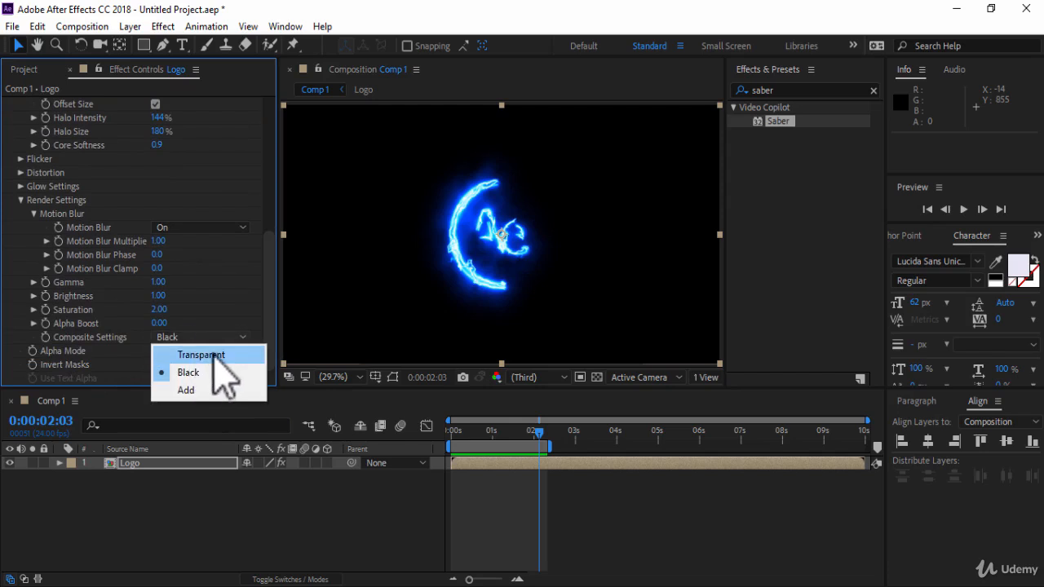
pyautogui.click(200, 354)
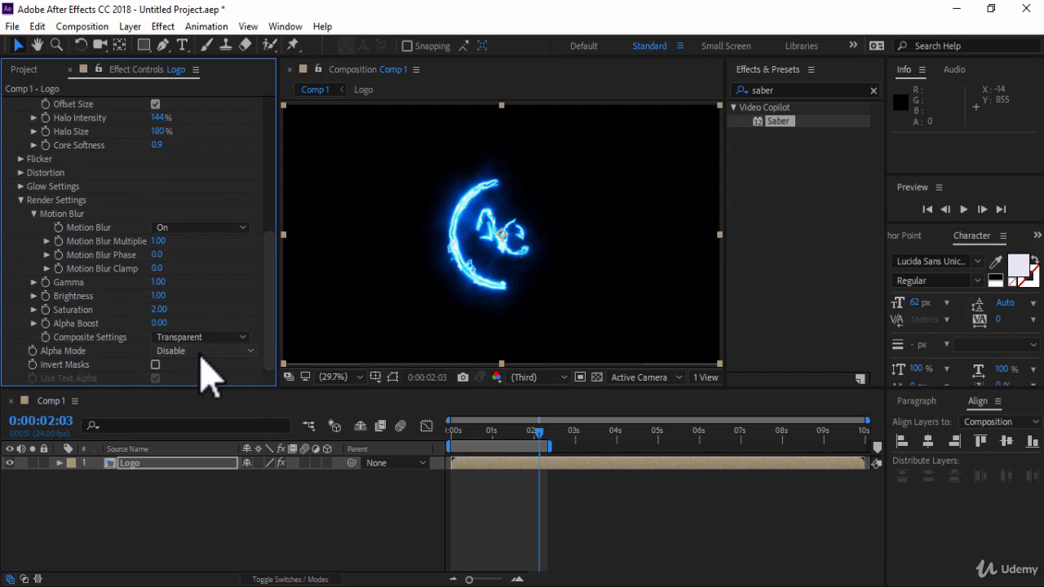
# - Change Saber's glow color to orange, FF6600
pyautogui.moveTo(269, 315); pyautogui.dragTo(268, 142)
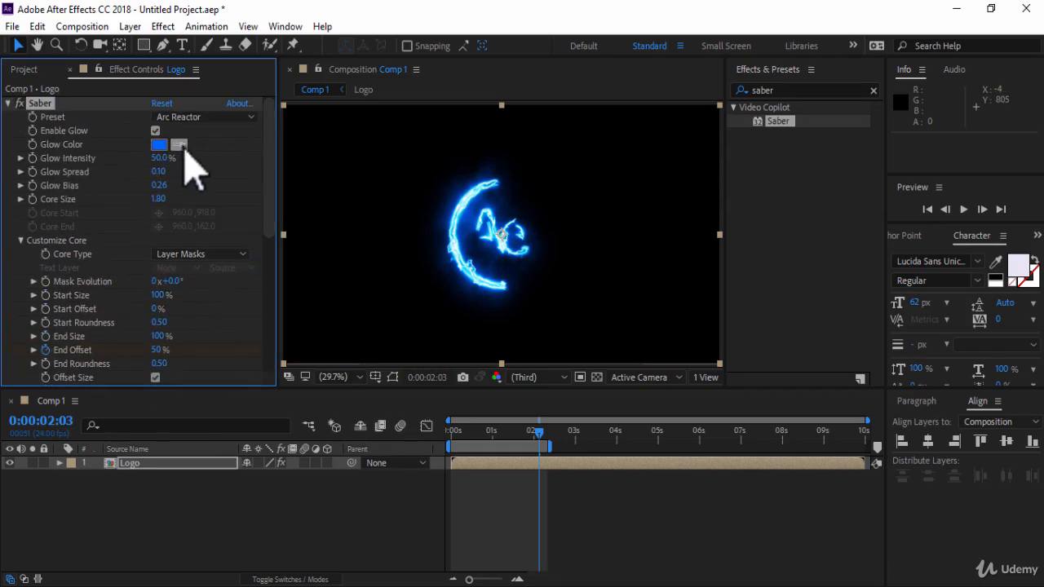
pyautogui.click(159, 145)
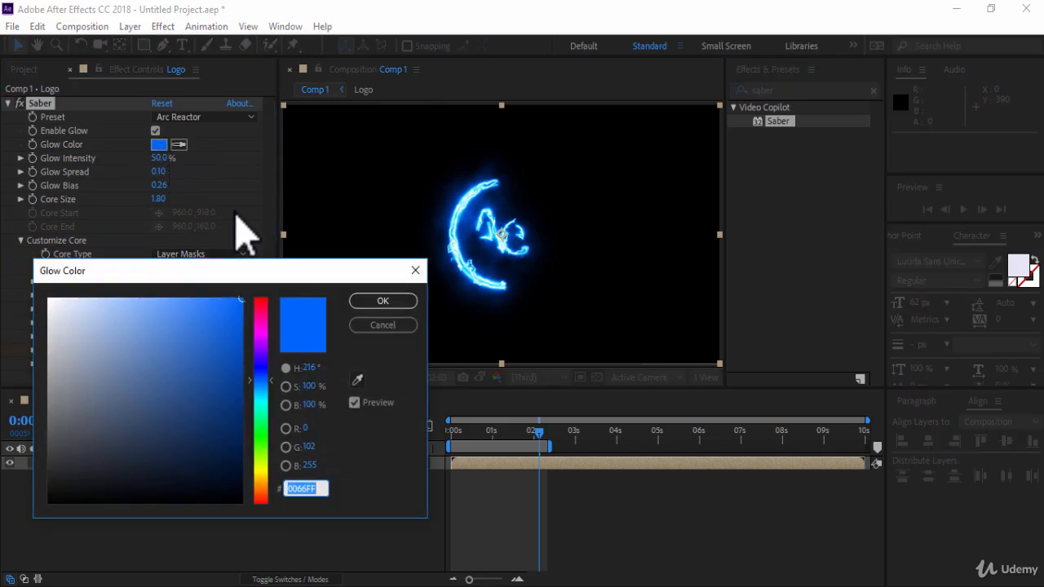
pyautogui.write('FF6600')
pyautogui.click(383, 301)
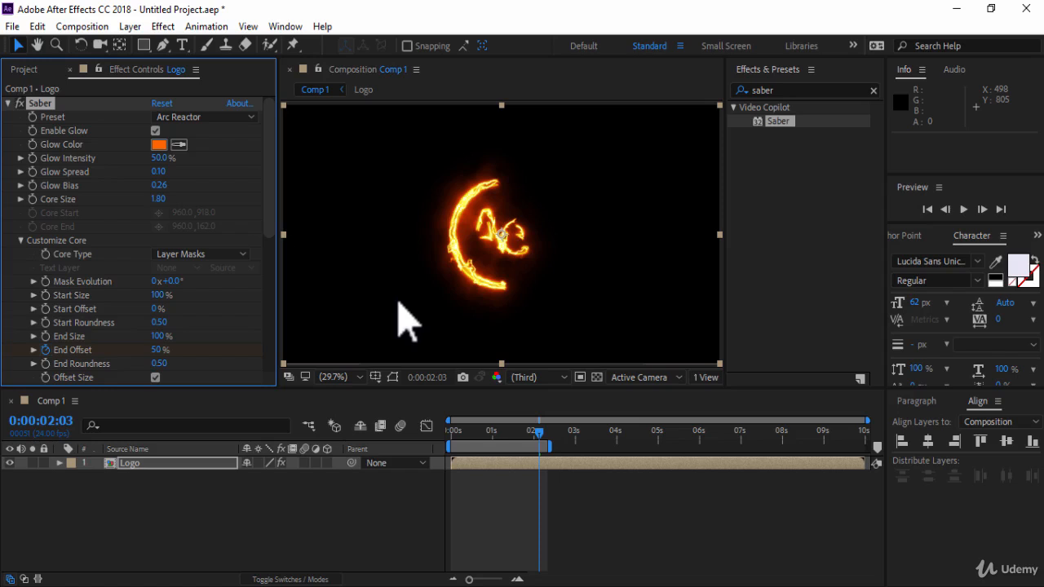
# - Duplicate the Logo layer and apply the Kryptonite preset to the copy's Saber effect
pyautogui.click(177, 463)
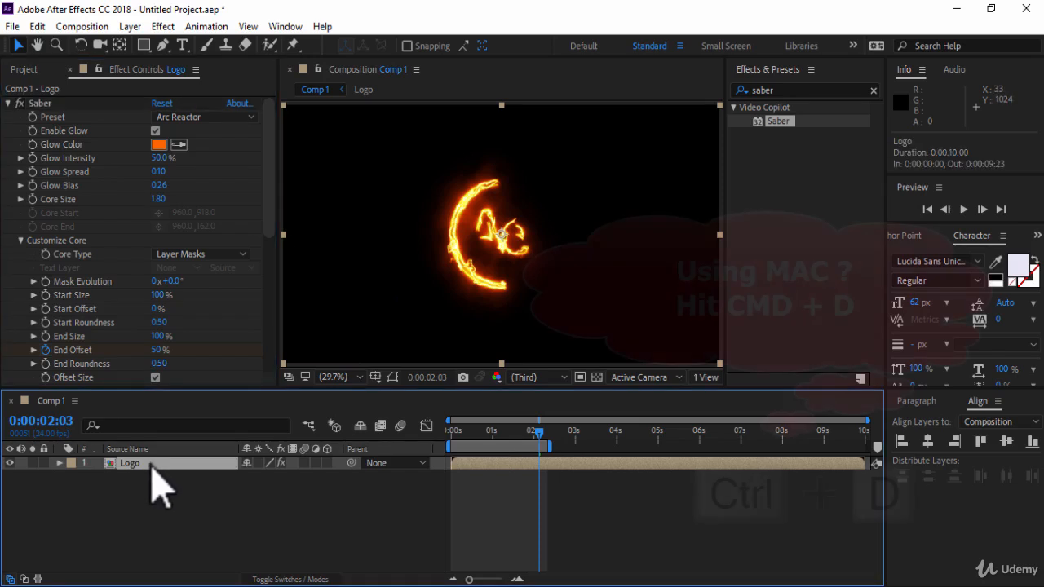
pyautogui.hotkey('ctrl', 'd')
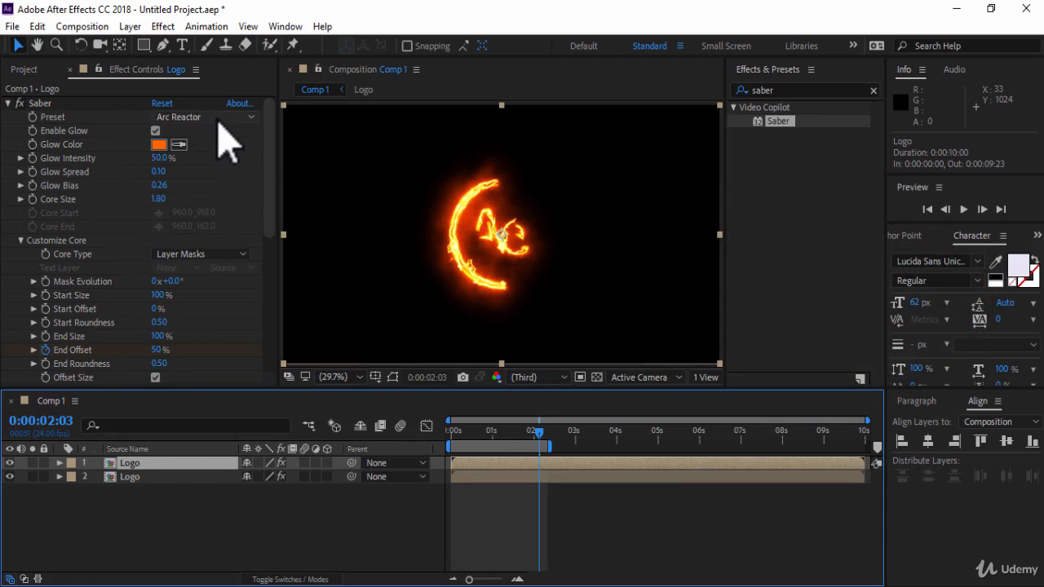
pyautogui.click(200, 118)
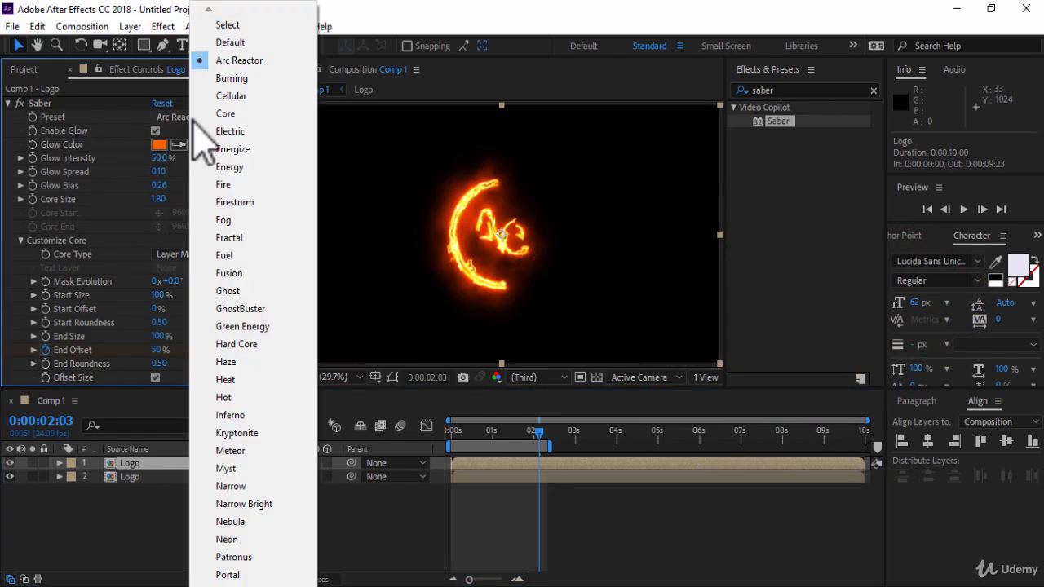
pyautogui.click(267, 434)
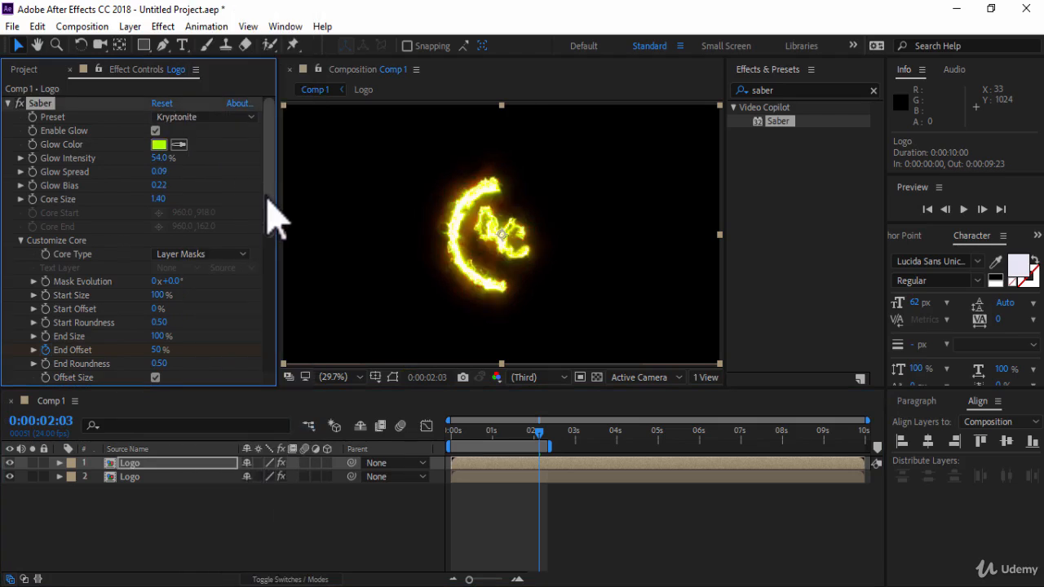
# - Set the duplicated layer's Saber Mask Evolution to 180° so it covers the other half of the logo
pyautogui.moveTo(166, 281); pyautogui.dragTo(309, 285)
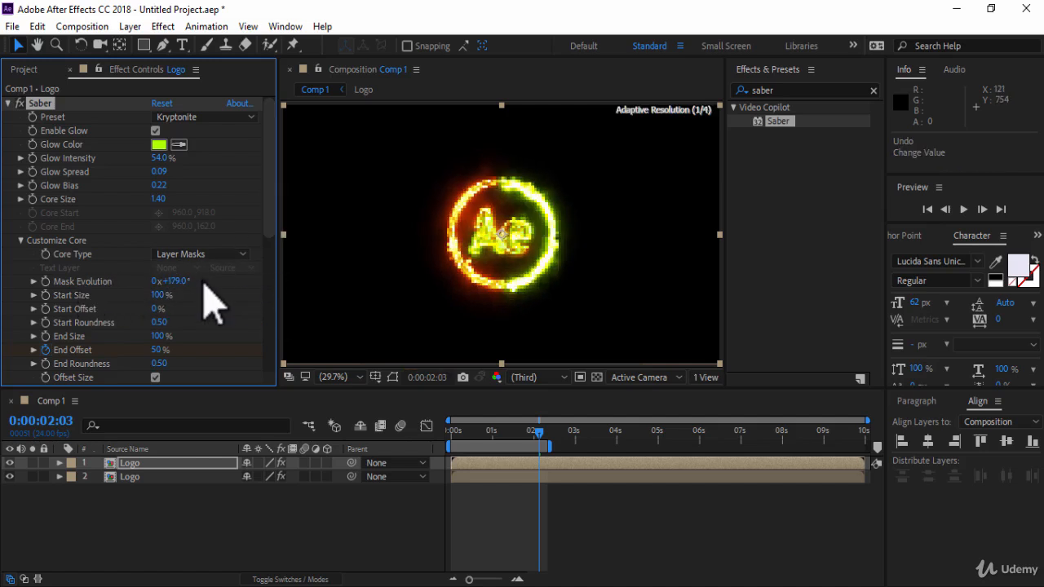
pyautogui.click(173, 280)
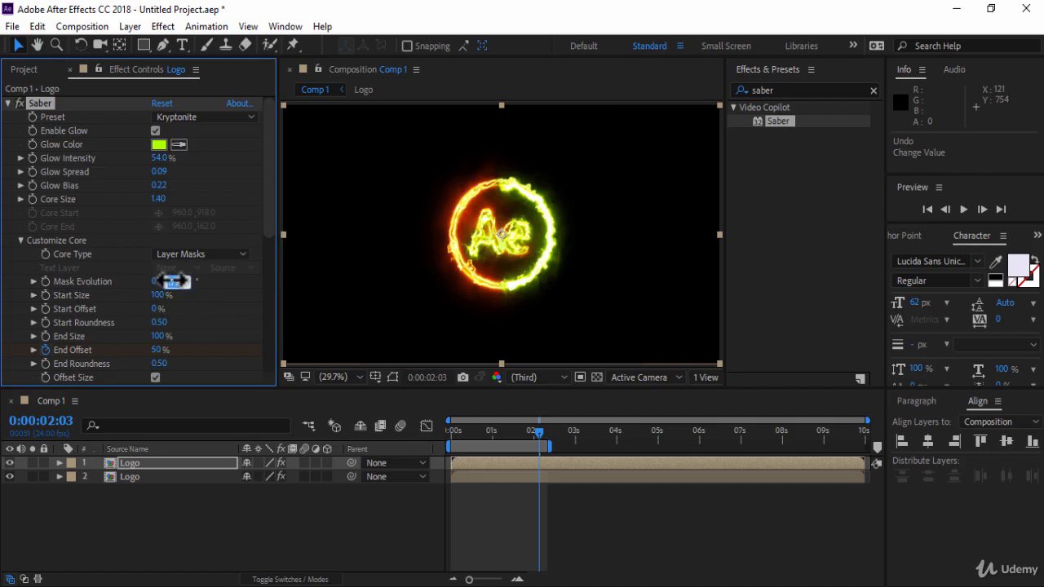
pyautogui.write('180')
pyautogui.press('Return')
# - Reduce the core Distortion Amount of the duplicated layer's Saber effect to 7
pyautogui.scroll(-6, 82, 277)
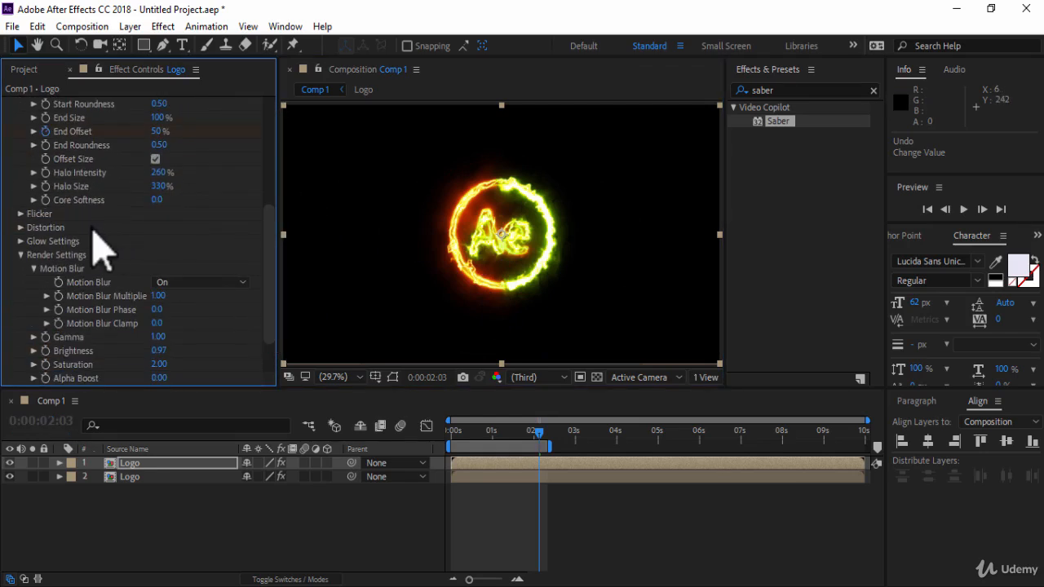
pyautogui.click(20, 228)
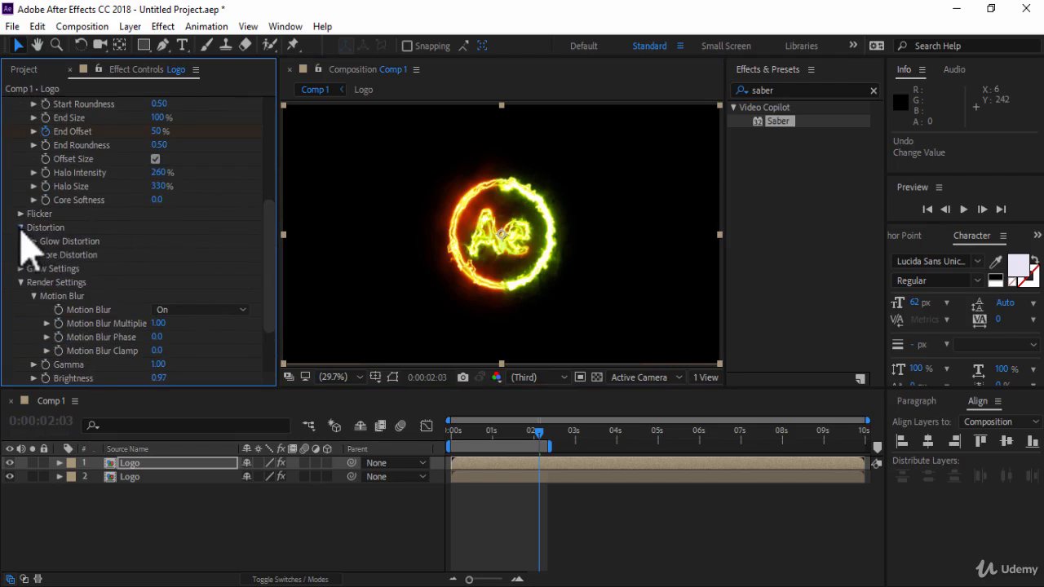
pyautogui.click(34, 255)
pyautogui.scroll(-3, 32, 275)
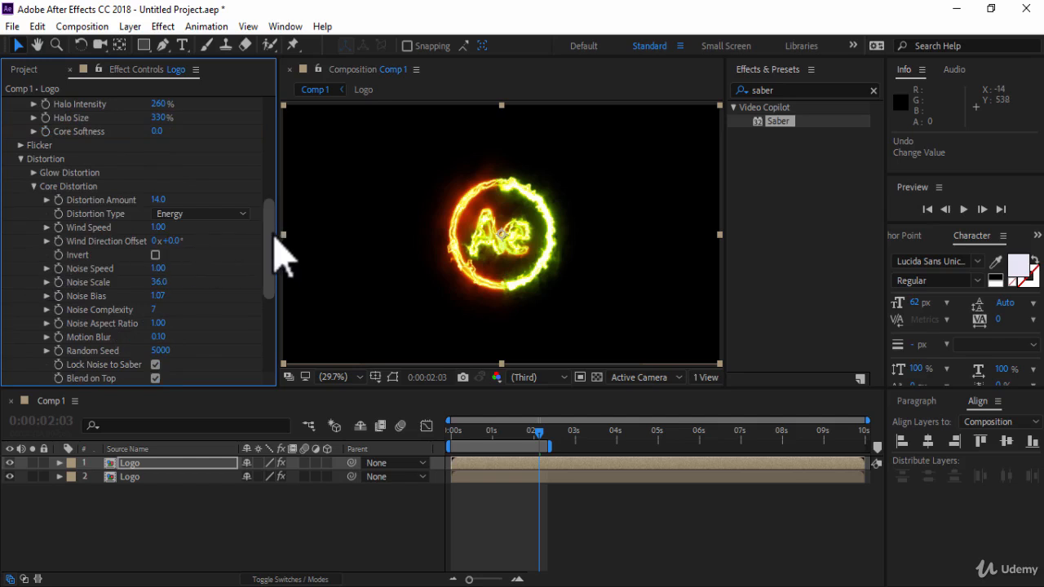
pyautogui.scroll(-1, 275, 256)
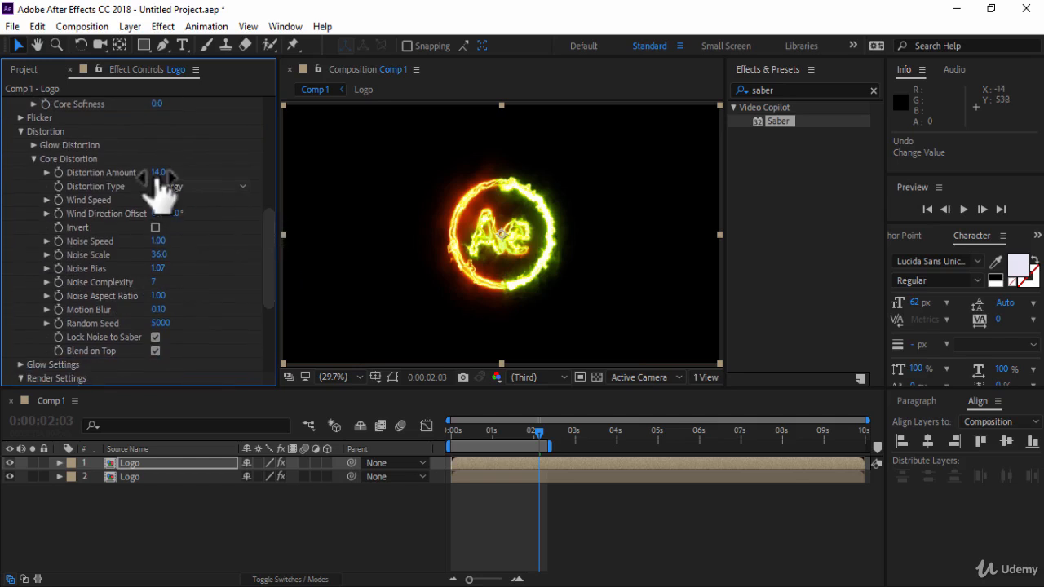
pyautogui.moveTo(156, 173); pyautogui.dragTo(144, 176)
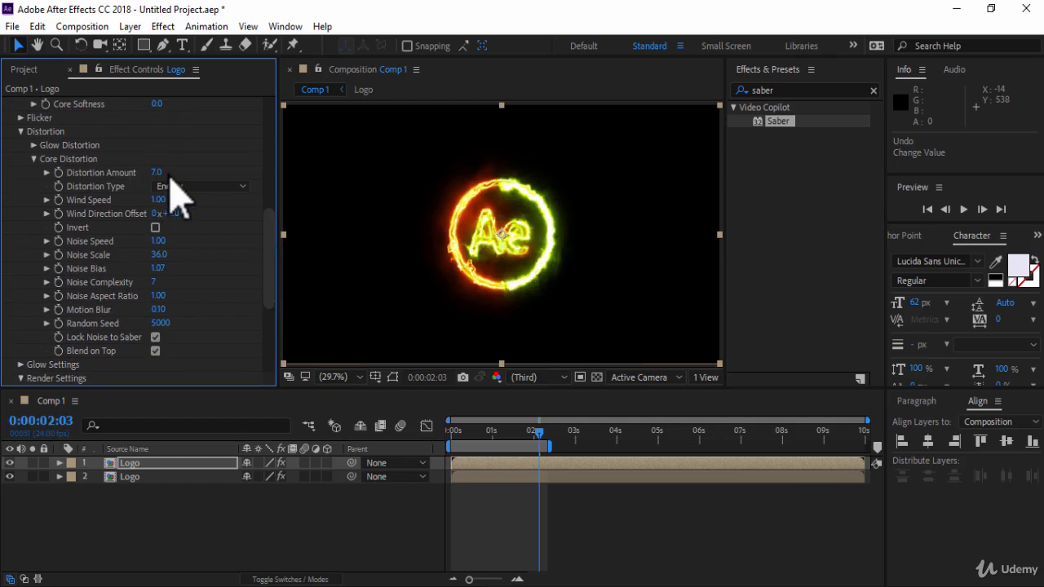
# - Set the duplicated layer's Saber Core Size to 1
pyautogui.moveTo(269, 233); pyautogui.dragTo(269, 127)
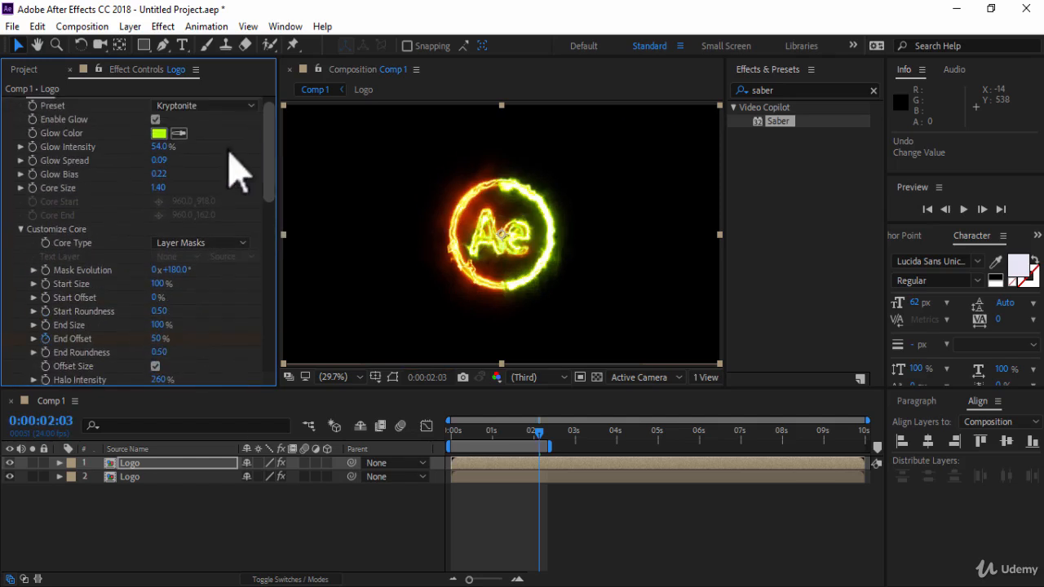
pyautogui.click(160, 188)
pyautogui.write('1')
pyautogui.press('Return')
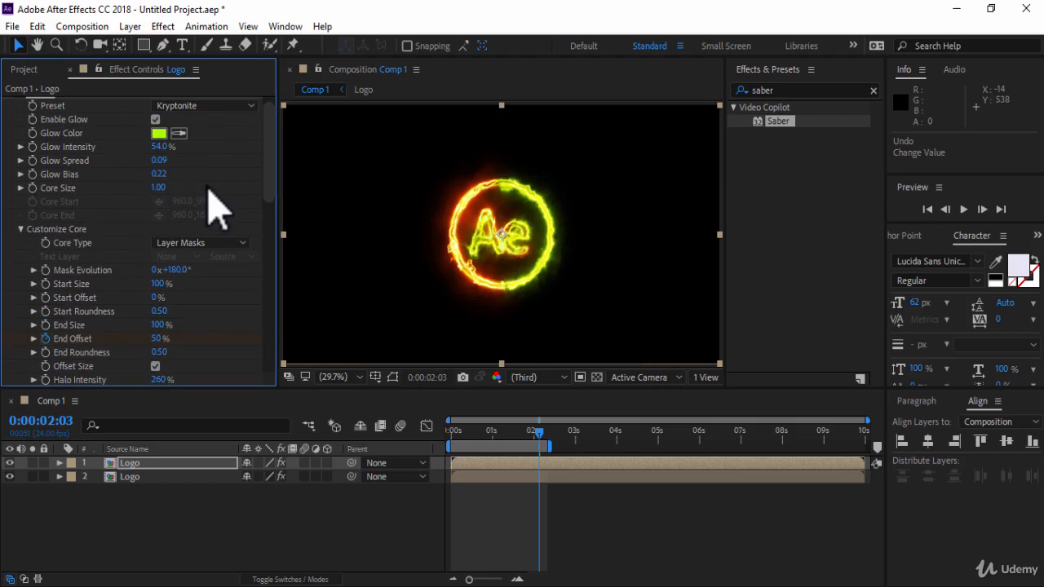
# - Change the duplicated layer's Saber glow color to purple, 7F17EA
pyautogui.click(159, 133)
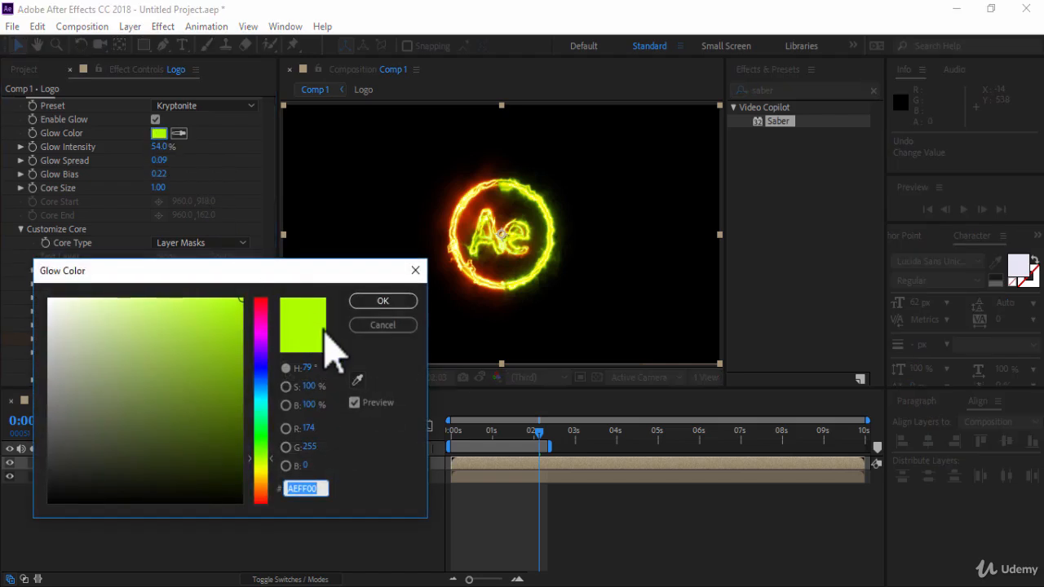
pyautogui.write('7F17')
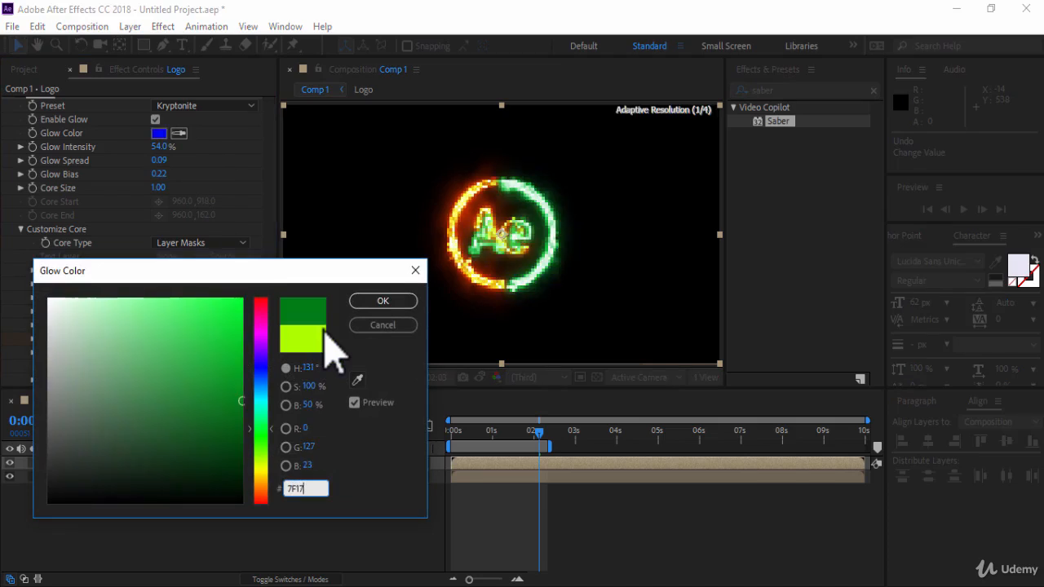
pyautogui.write('EA')
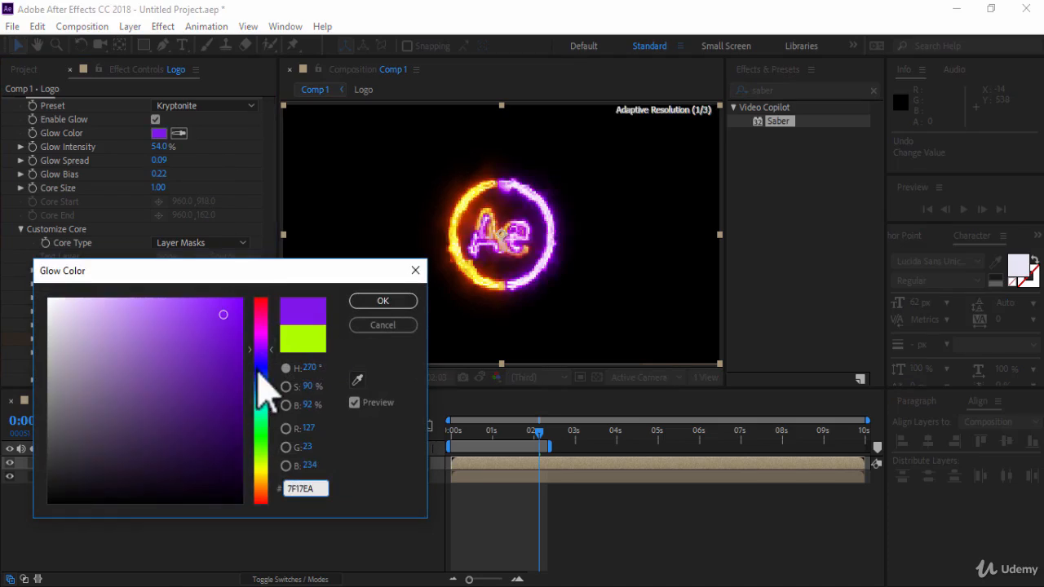
pyautogui.click(385, 301)
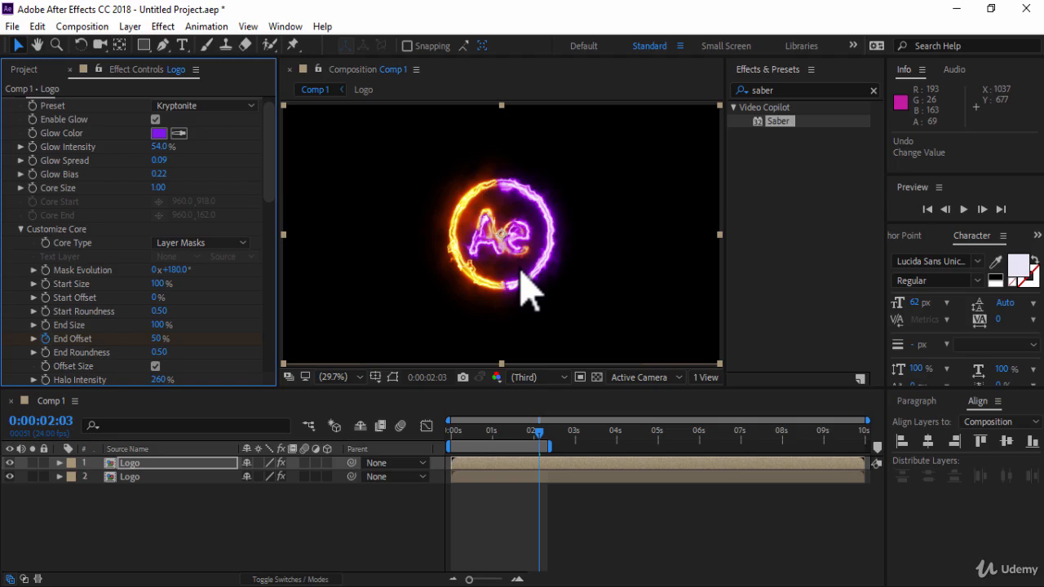
# - Enlarge the composition view in width and height and preview the two-color logo animation
pyautogui.moveTo(278, 261); pyautogui.dragTo(161, 269)
pyautogui.moveTo(332, 390); pyautogui.dragTo(330, 444)
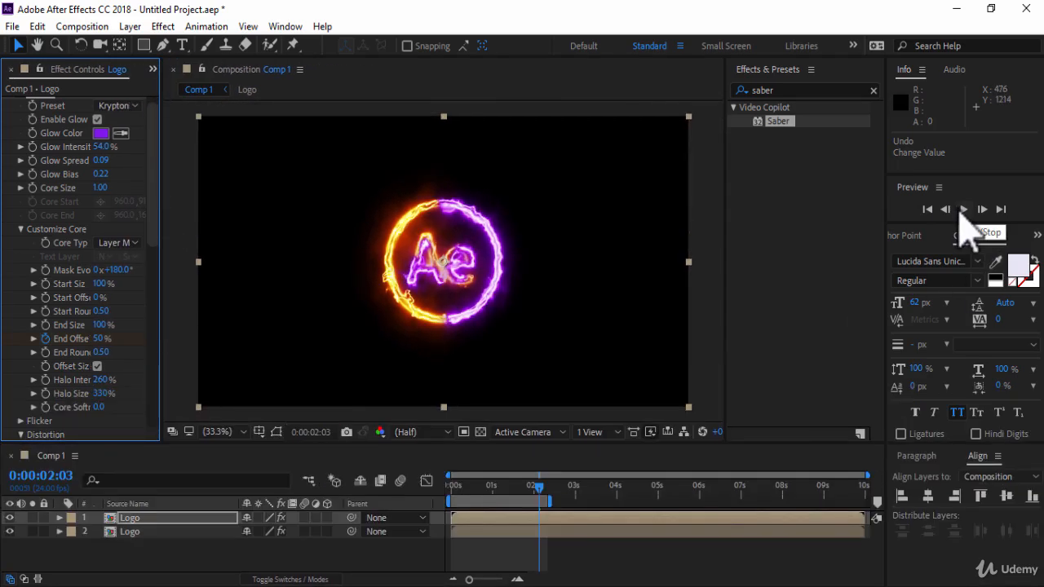
pyautogui.click(963, 209)
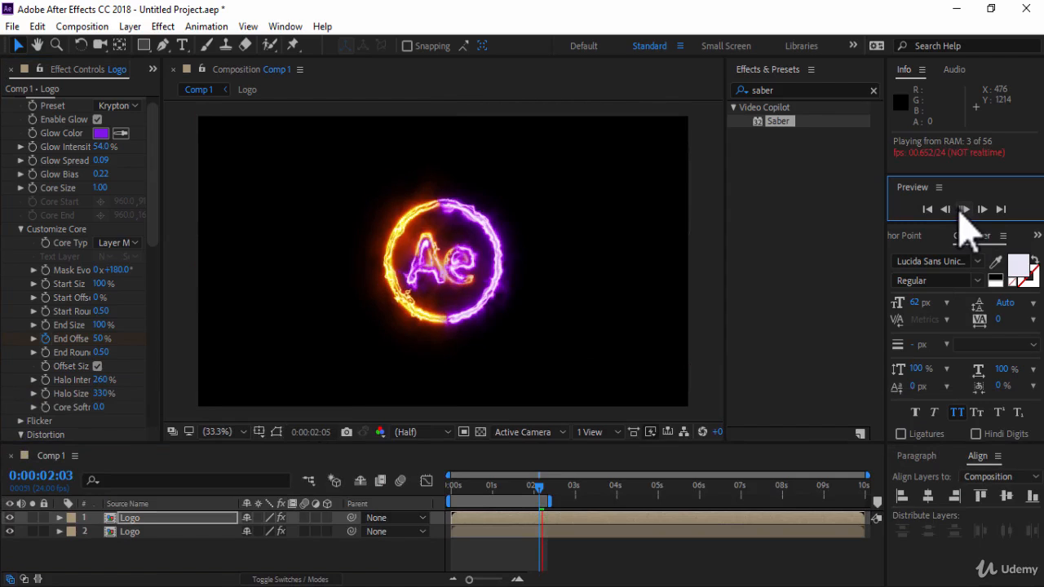